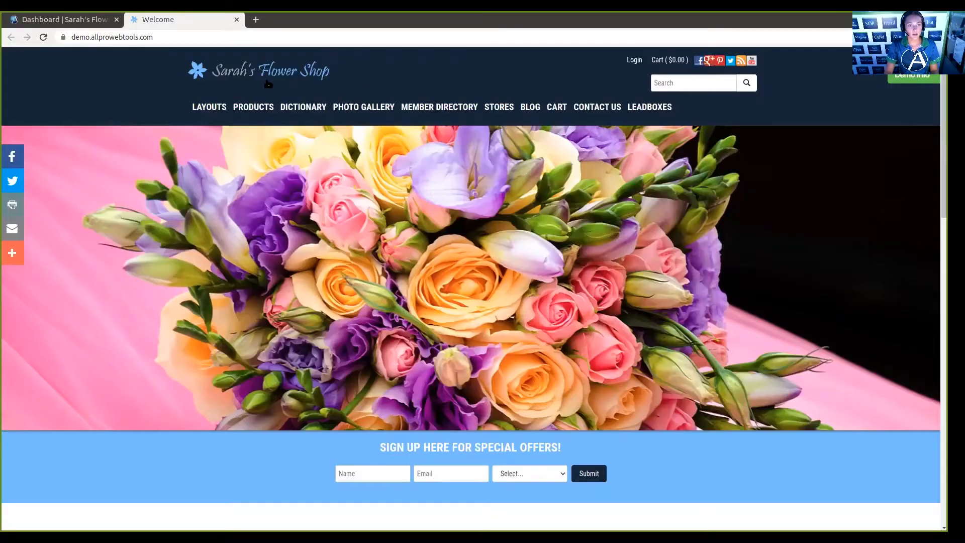
Open the Photo Gallery page of the flower shop website to see the existing gallery.
left_click(355, 108)
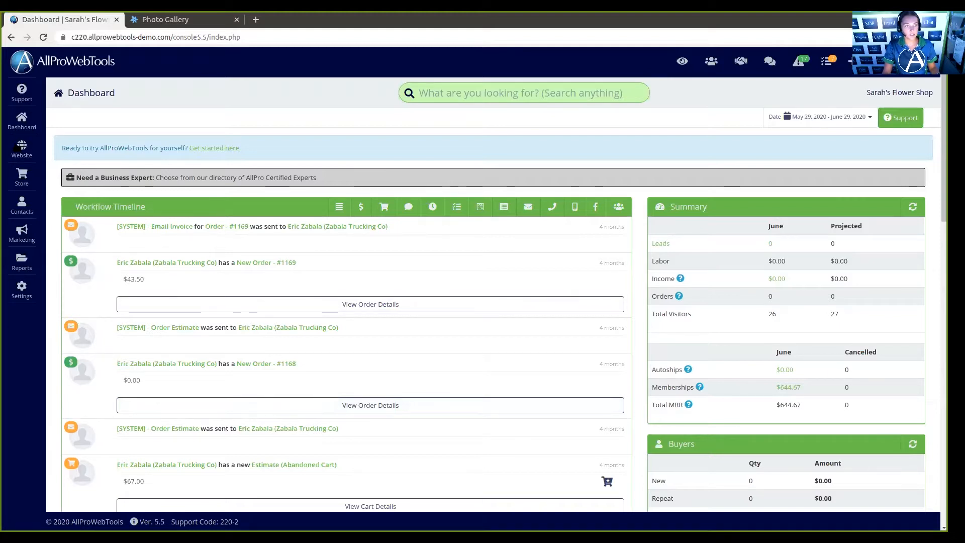
Create a new folder named "Gallery 1" in the admin console's Manage Images & Files area.
left_click(21, 149)
left_click(63, 148)
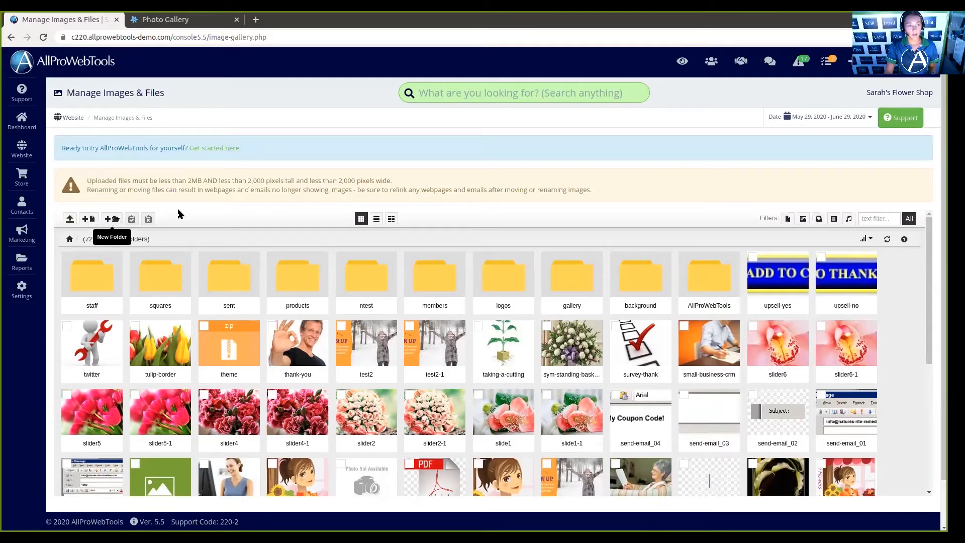
left_click(114, 220)
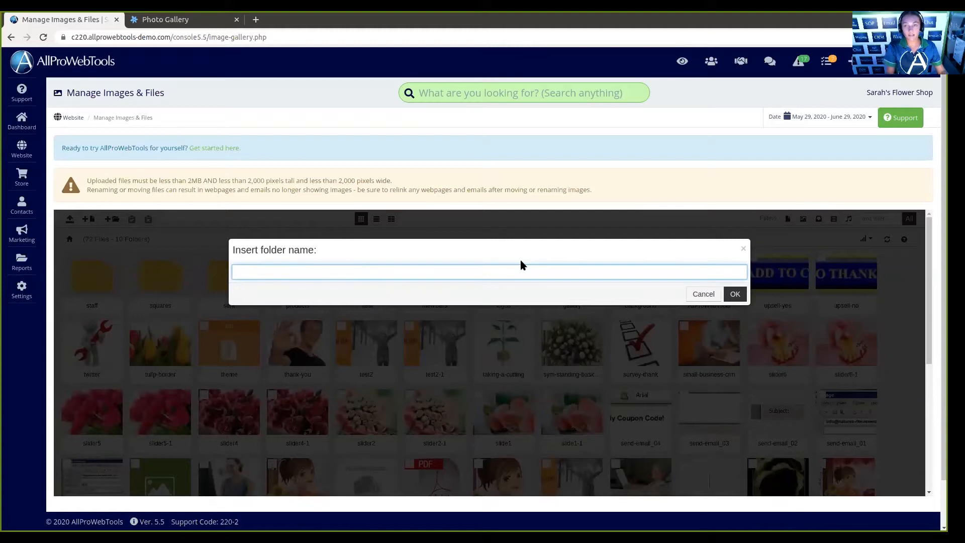
type("Gallery 1")
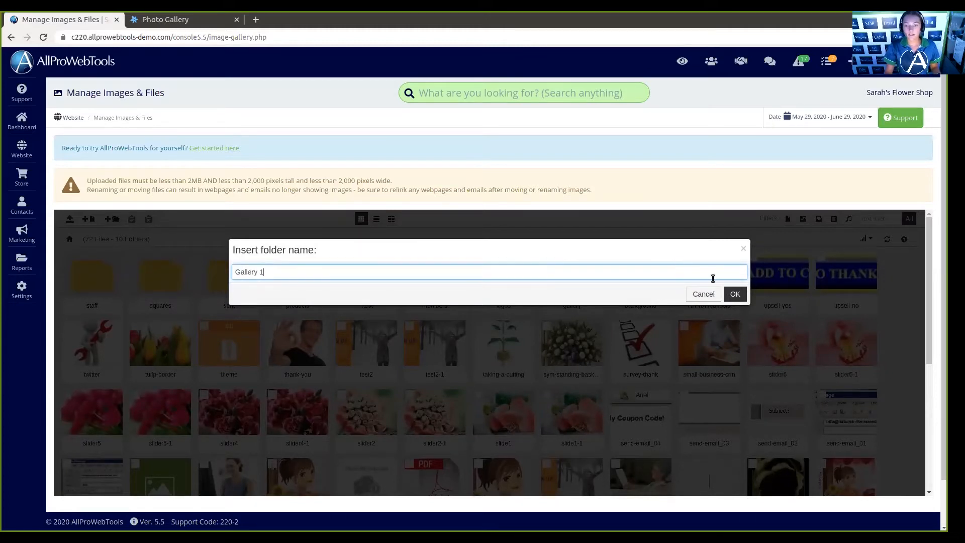
left_click(737, 294)
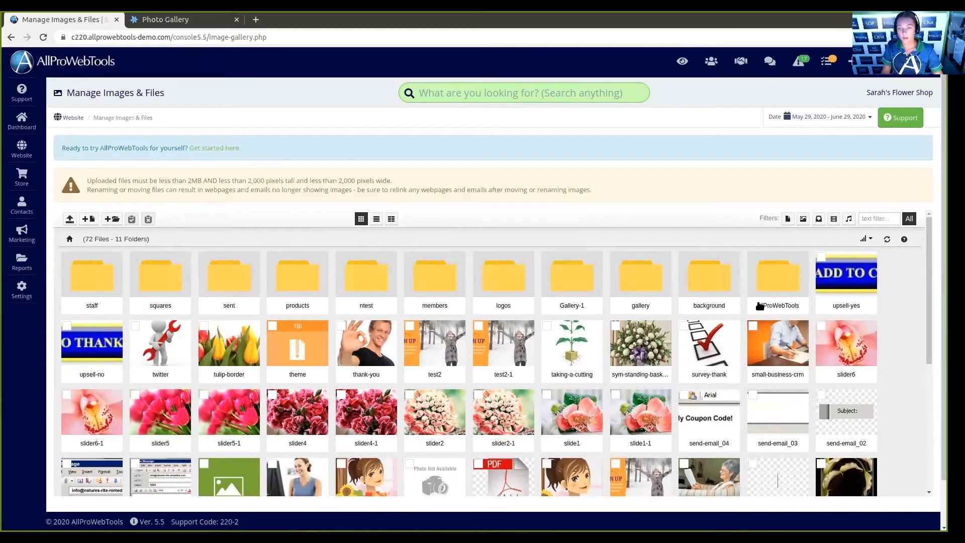
Move the slider6 image into the Gallery-1 folder, check the folder's contents and return to the main file list.
mouse_move(836, 345)
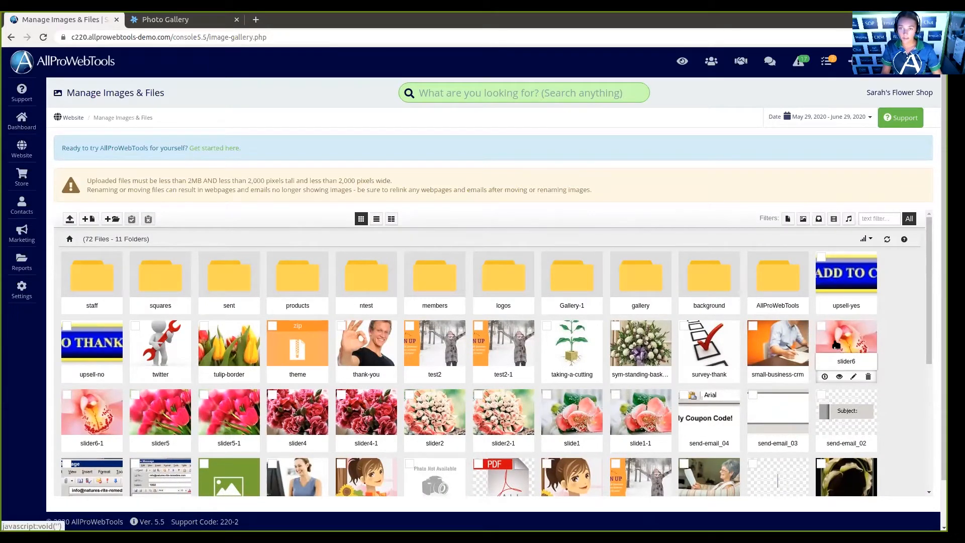
left_click_drag(837, 345, 558, 274)
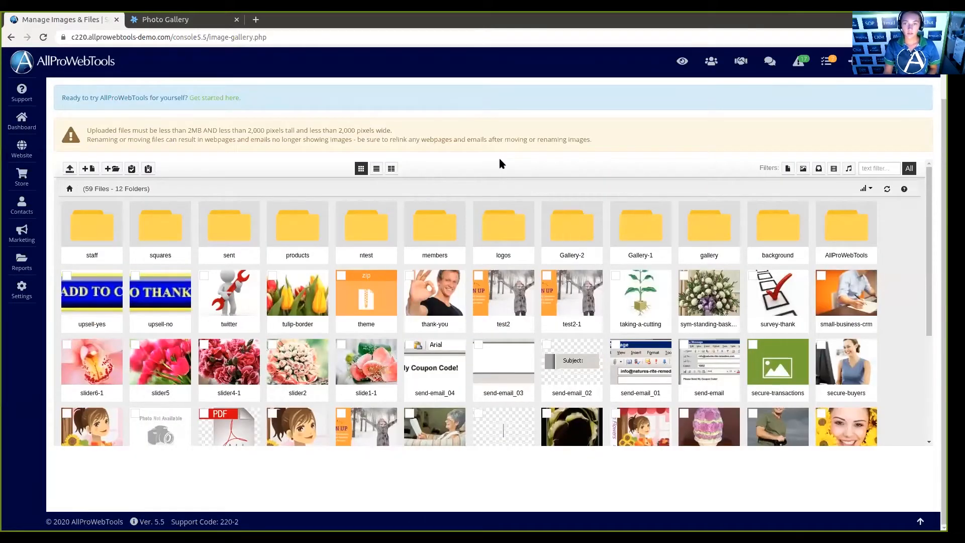
left_click(630, 224)
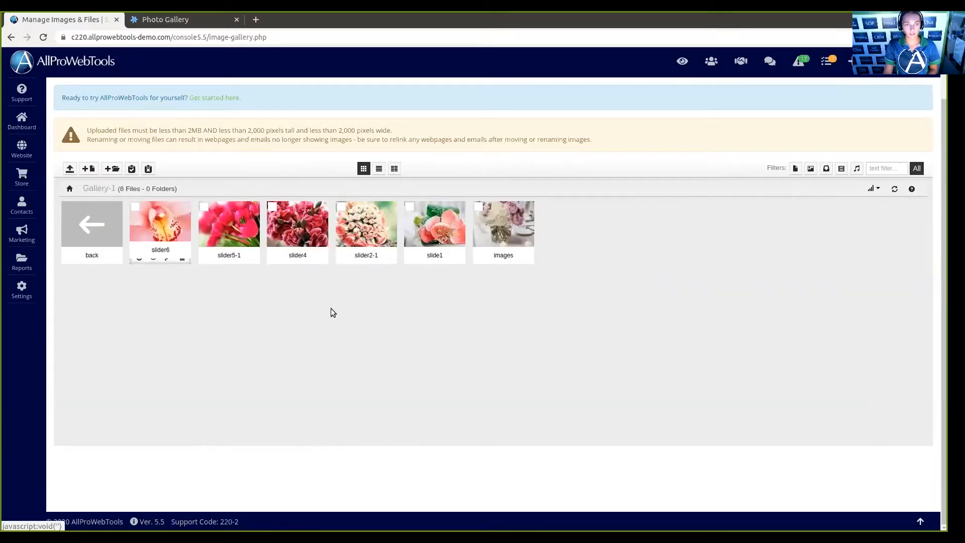
left_click(78, 214)
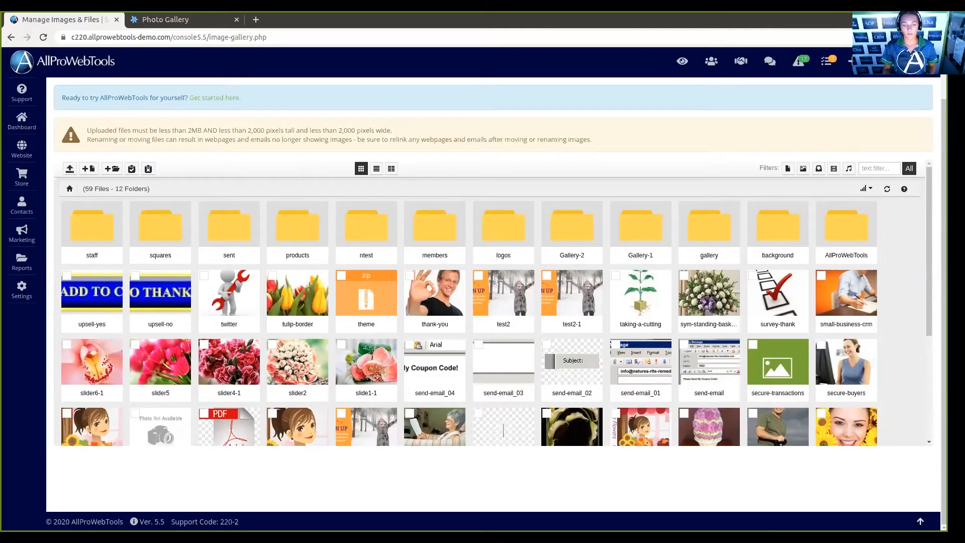
Create a new gallery named "Gallery 1" with an image width of 200 px, 50 images per page and the Crop Thumbnails option.
left_click(21, 148)
left_click(64, 178)
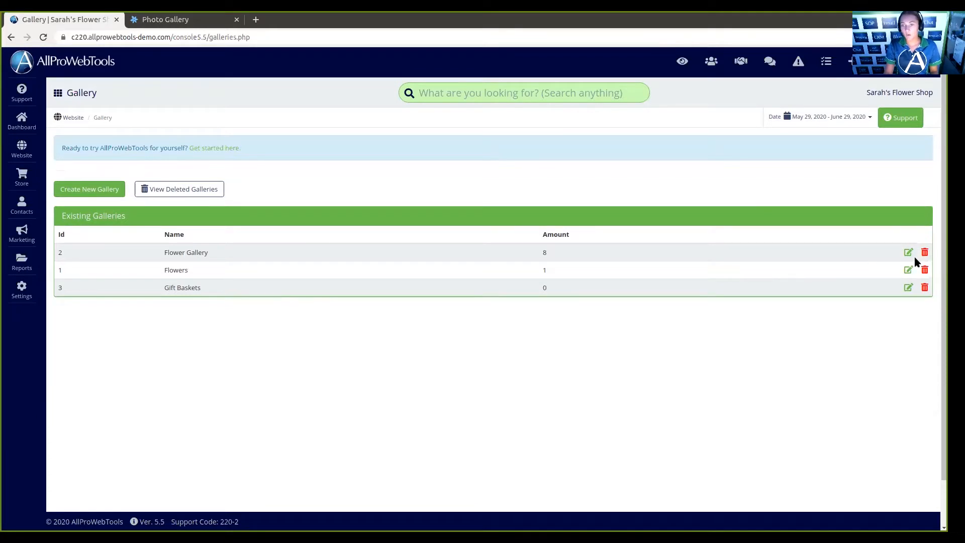
left_click(103, 190)
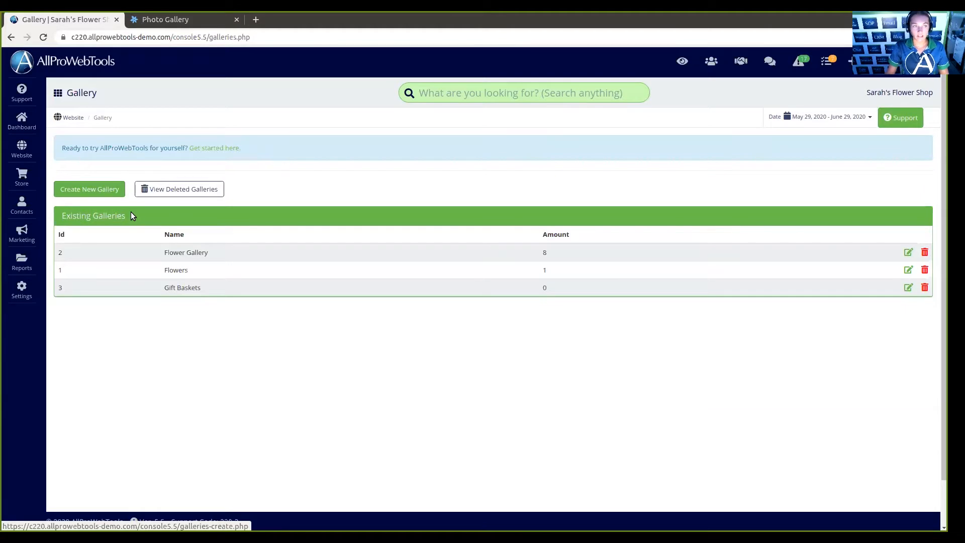
left_click(403, 184)
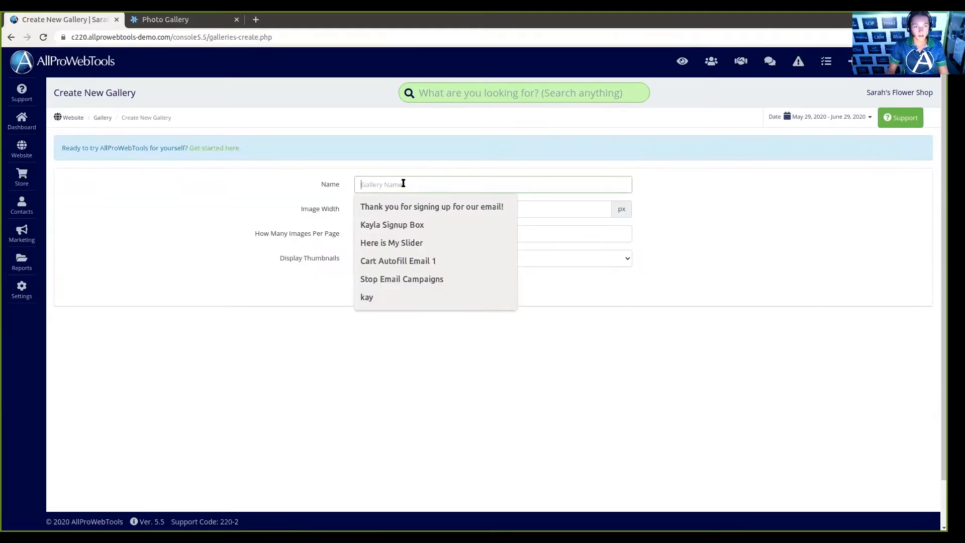
type("Gallery 1")
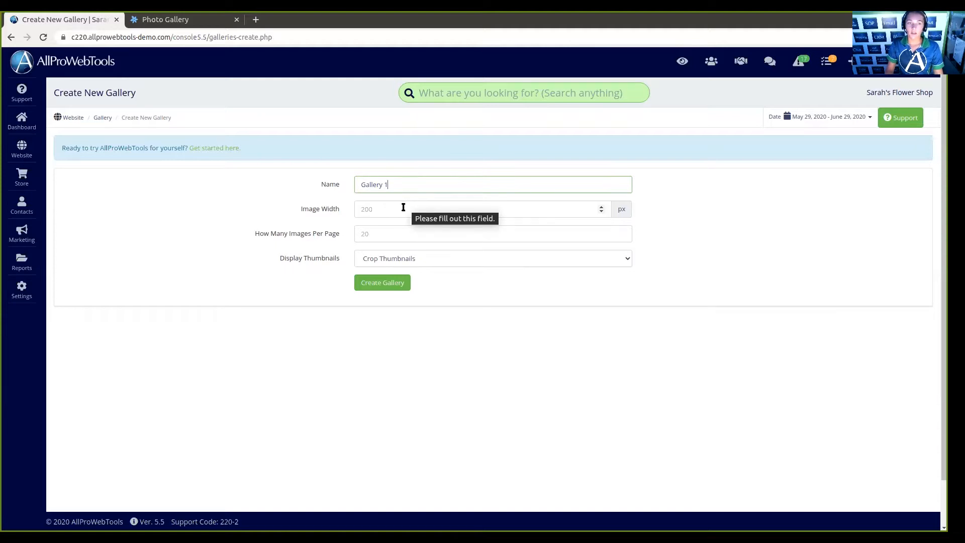
left_click(404, 207)
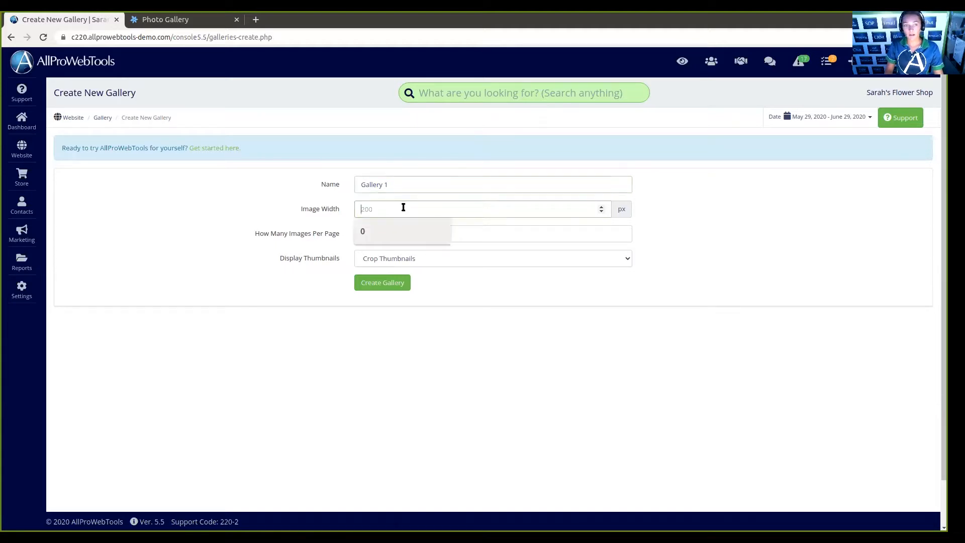
type("200")
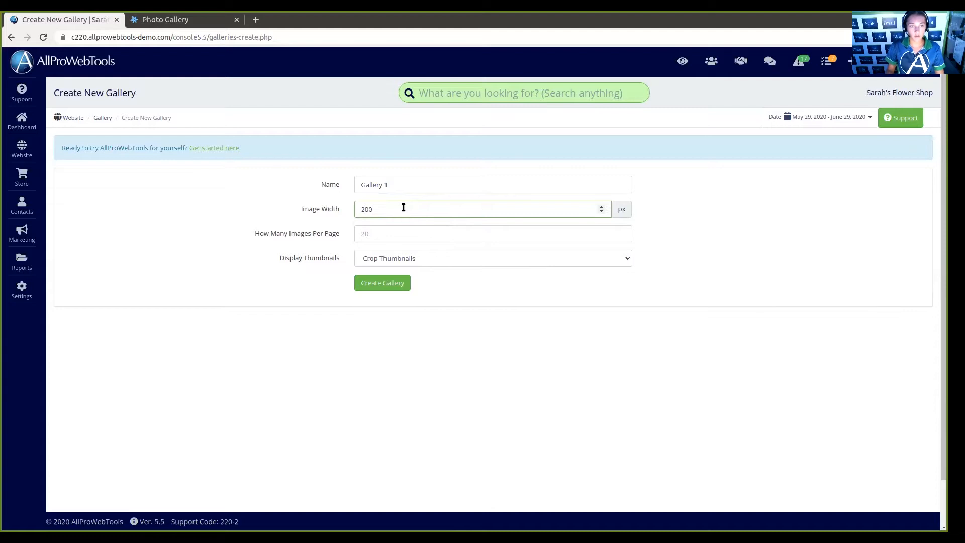
left_click(392, 236)
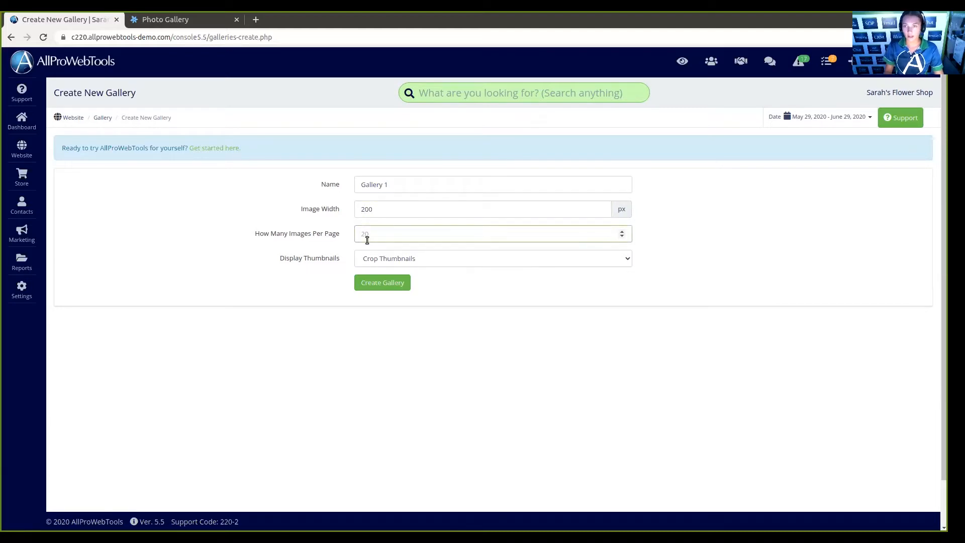
type("50")
left_click(463, 259)
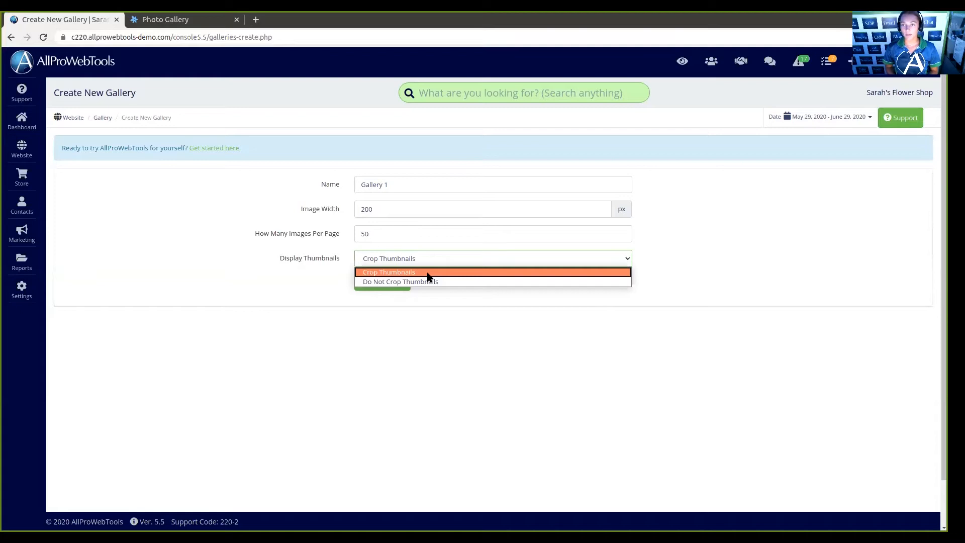
left_click(428, 274)
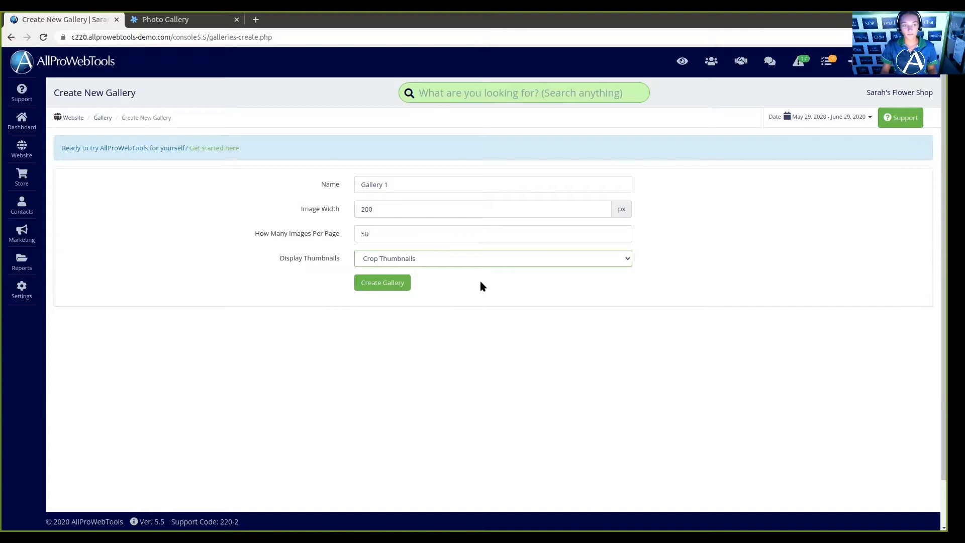
left_click(401, 285)
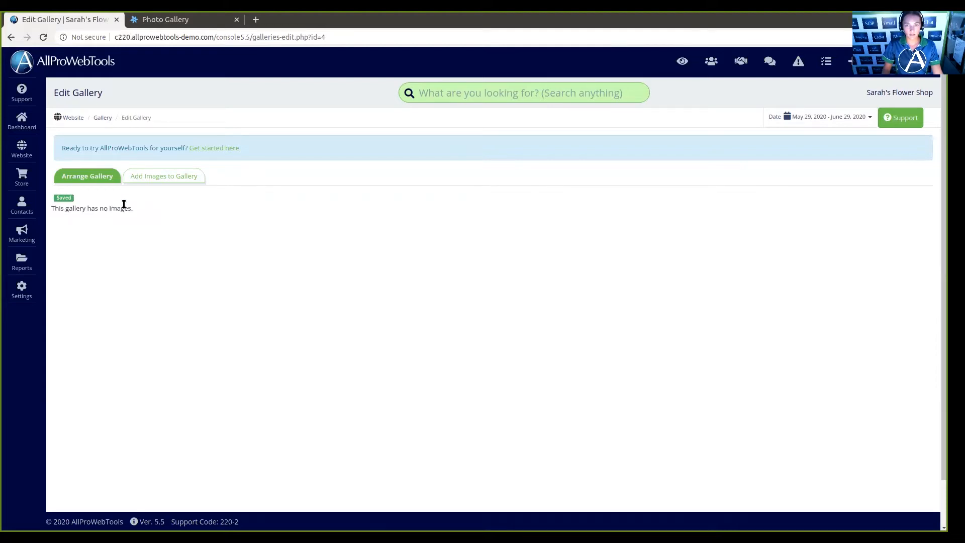
Add all six images from the Gallery-1 folder to the new gallery.
left_click(160, 179)
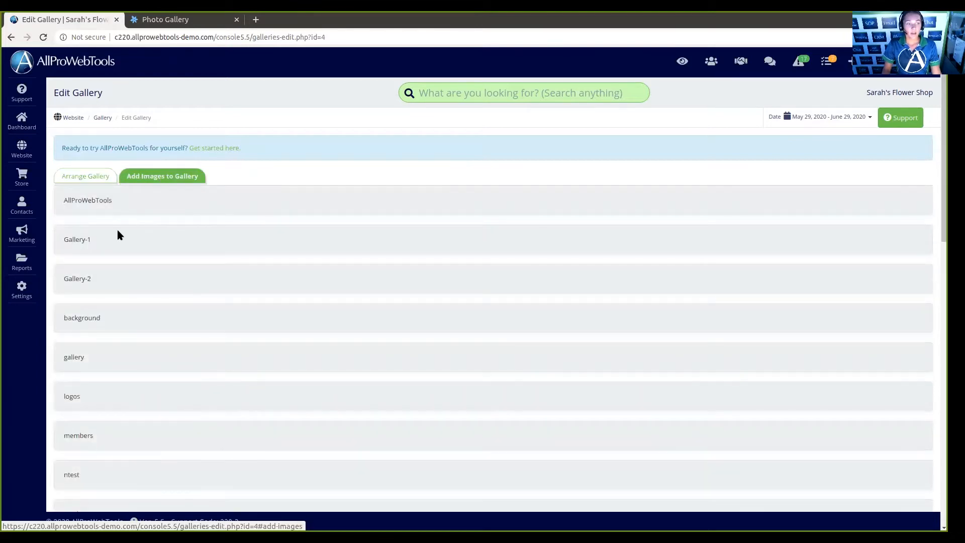
left_click(82, 238)
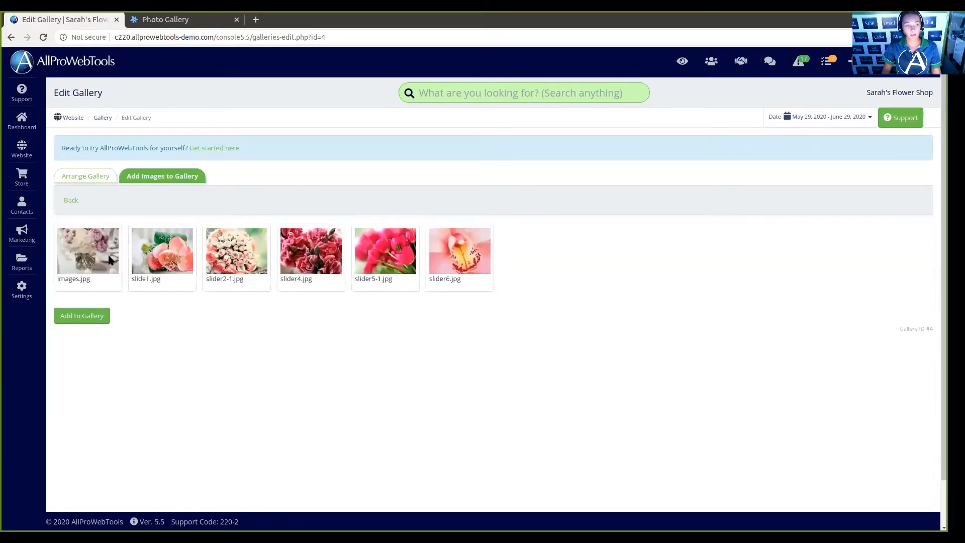
left_click(98, 259)
left_click(178, 258)
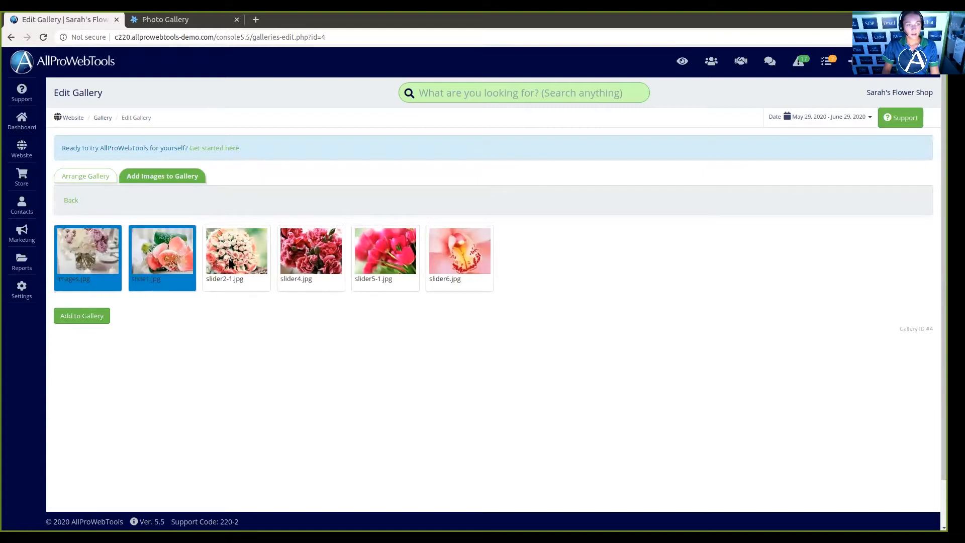
left_click(231, 261)
left_click(332, 259)
left_click(405, 254)
left_click(460, 250)
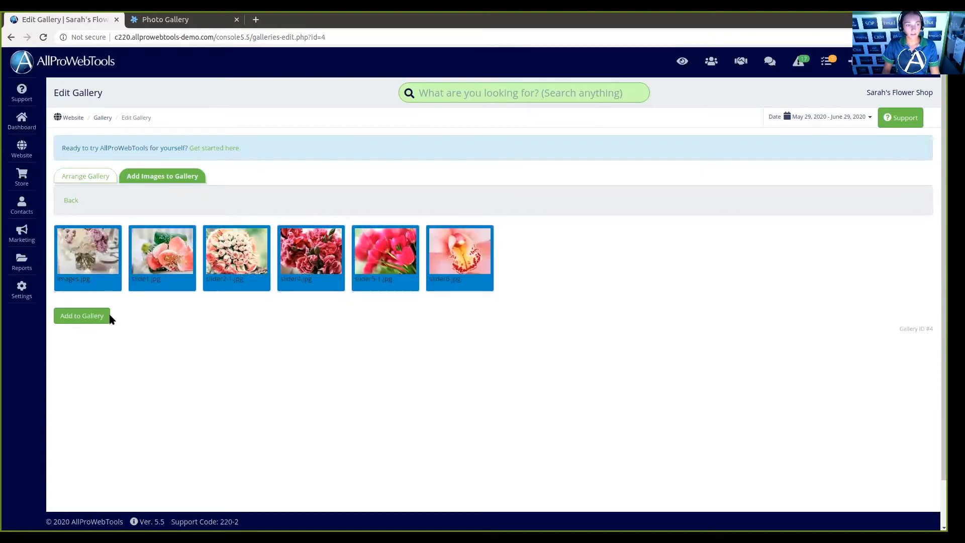
left_click(102, 316)
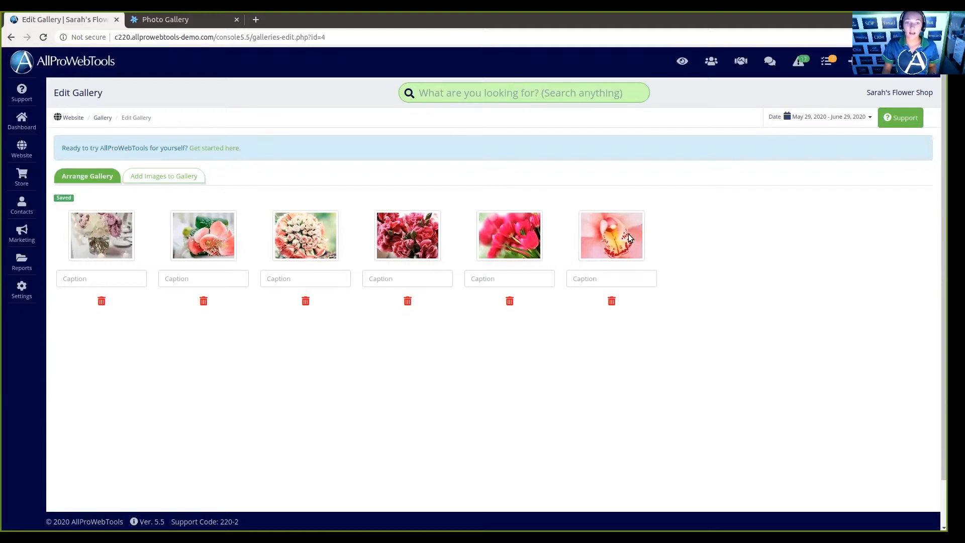
Move the orchid image to third place, caption the second image "Here is my caption!", and return to the gallery list.
left_click_drag(630, 238, 329, 235)
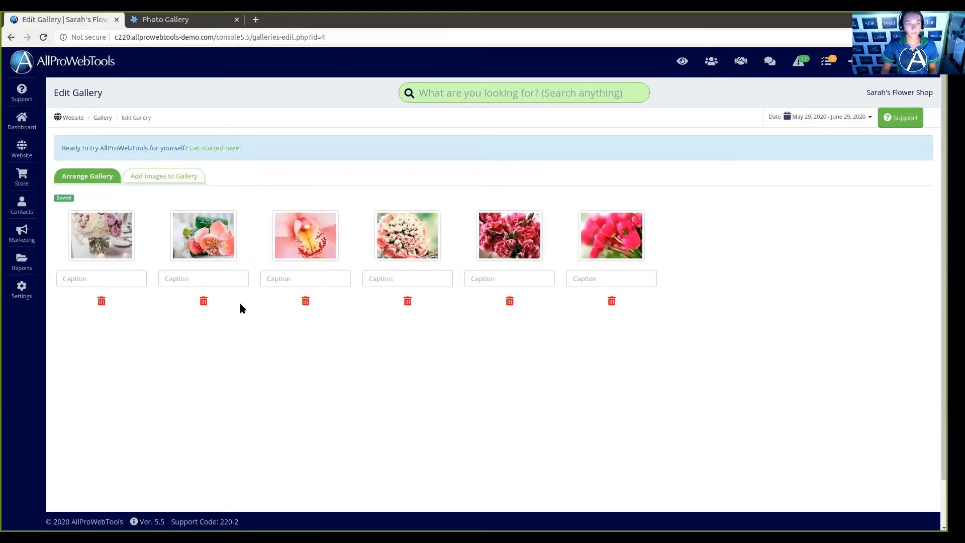
left_click(230, 287)
type("Here is my caption!")
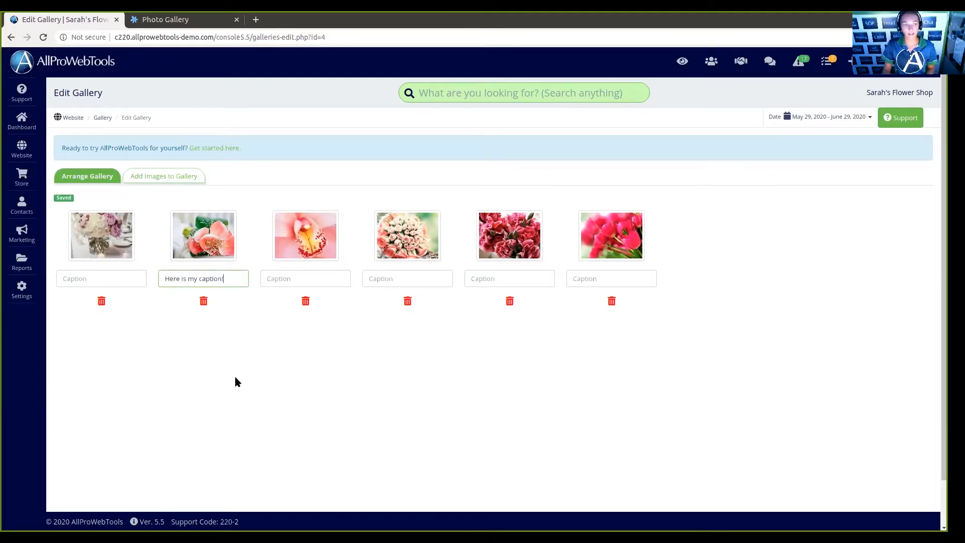
left_click(198, 319)
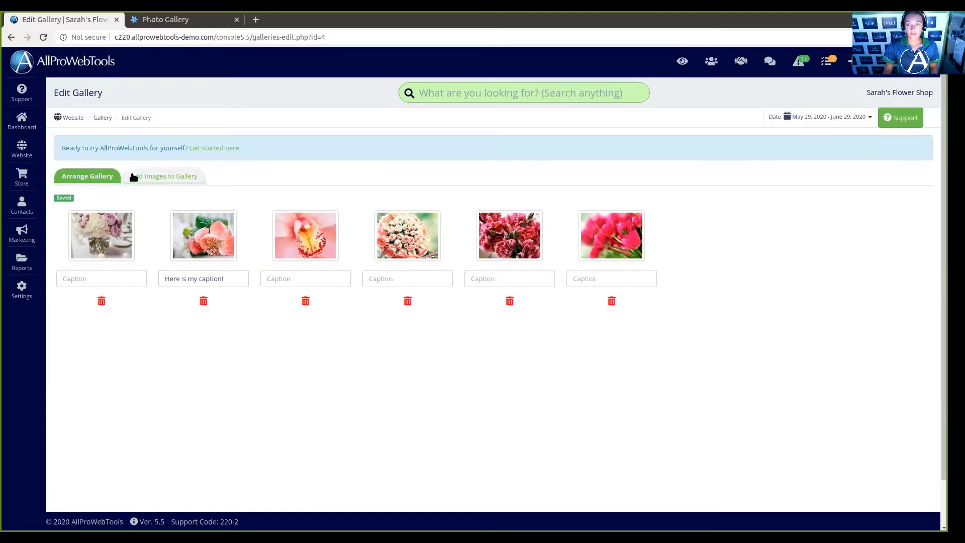
left_click(104, 121)
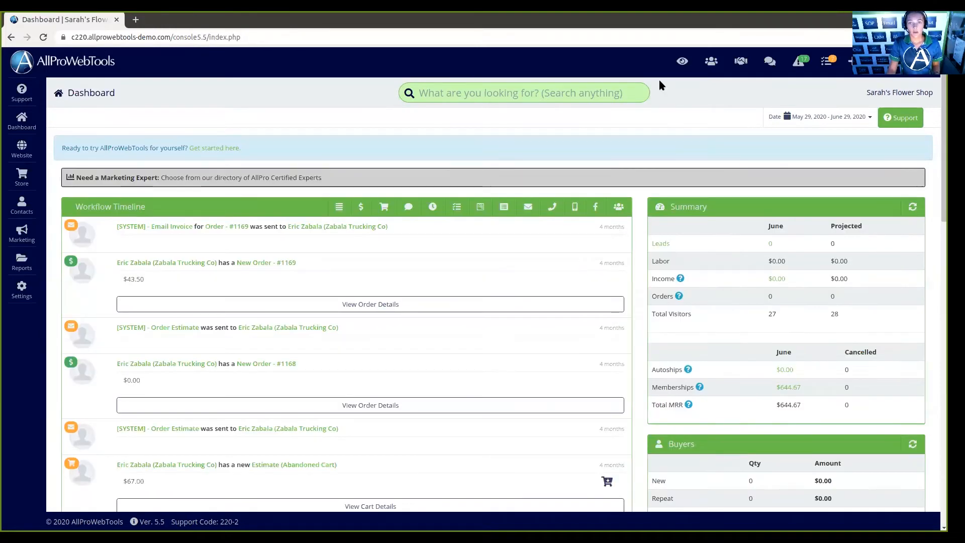
View the live shop website's home page and return to the admin dashboard.
left_click(681, 63)
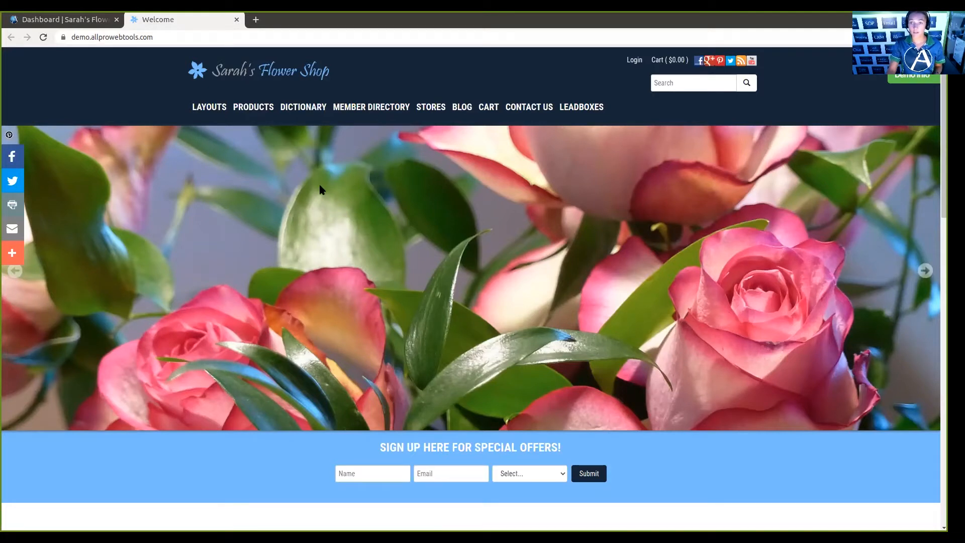
left_click(81, 19)
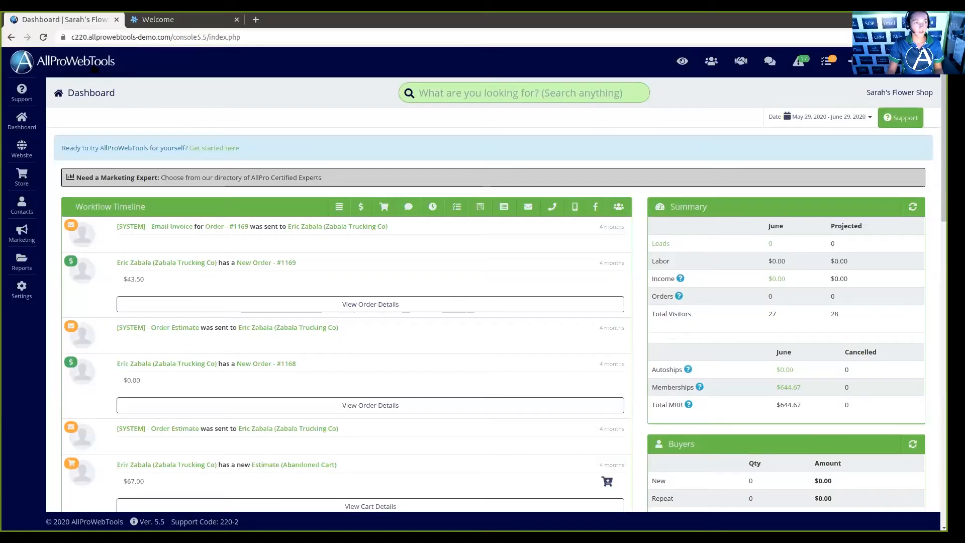
Create a new webpage named "Photo Gallery" and open it in the TinyMCE Editor.
mouse_move(22, 146)
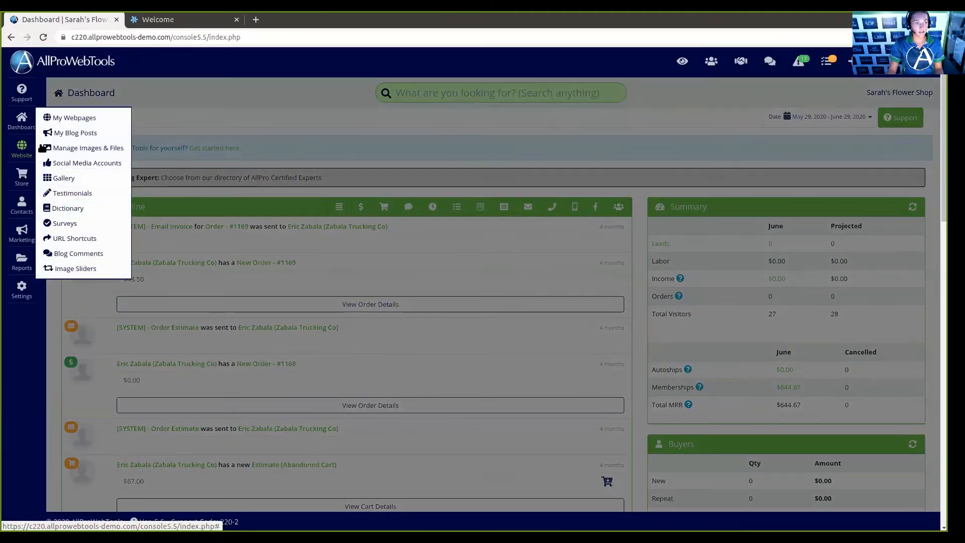
left_click(79, 118)
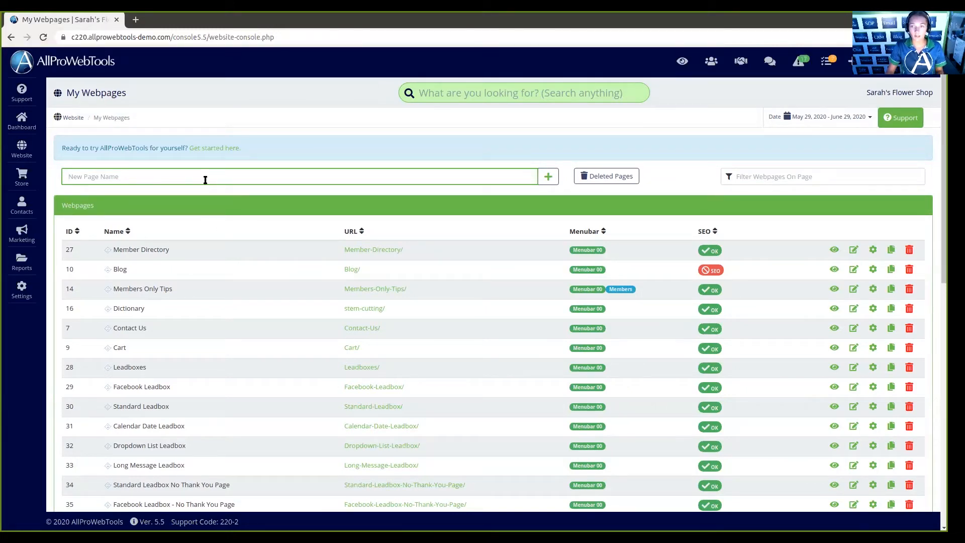
type("Photo Gallery")
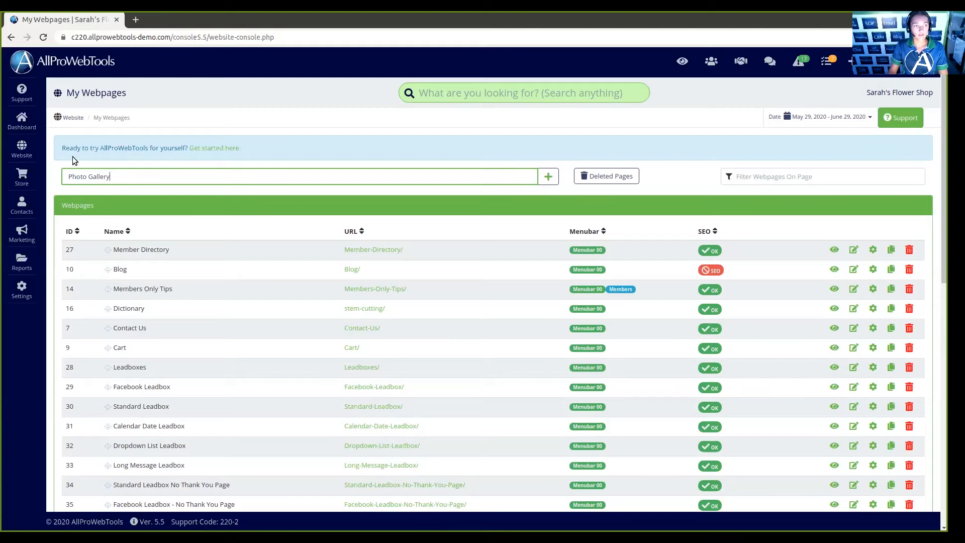
left_click(548, 177)
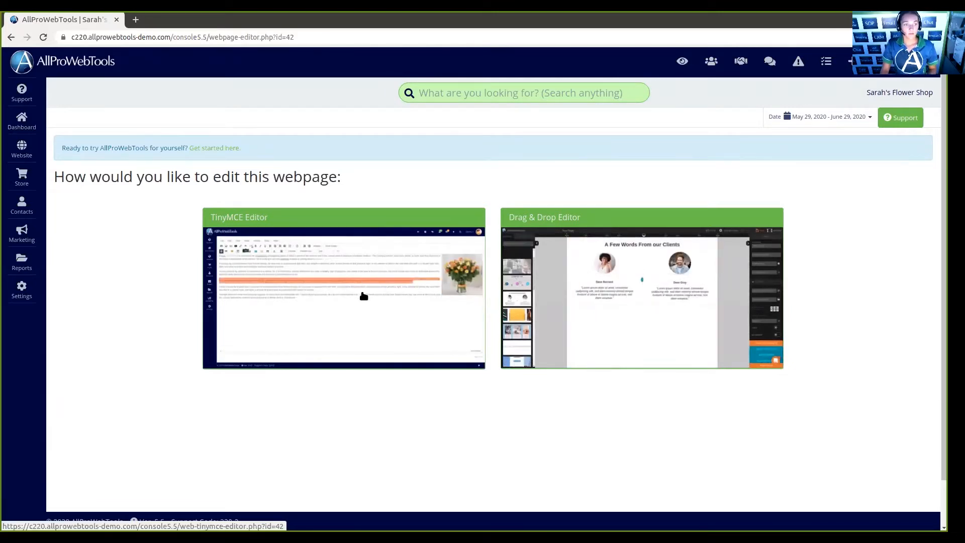
left_click(344, 274)
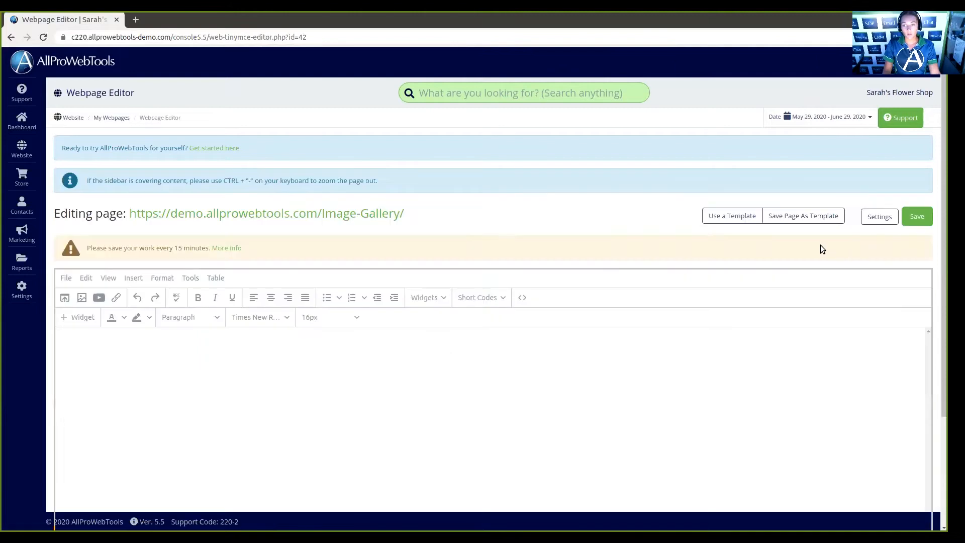
In the Image Gallery page's settings, show it in the menubar with navigation precedence 4 and no parent page, and save.
left_click(879, 216)
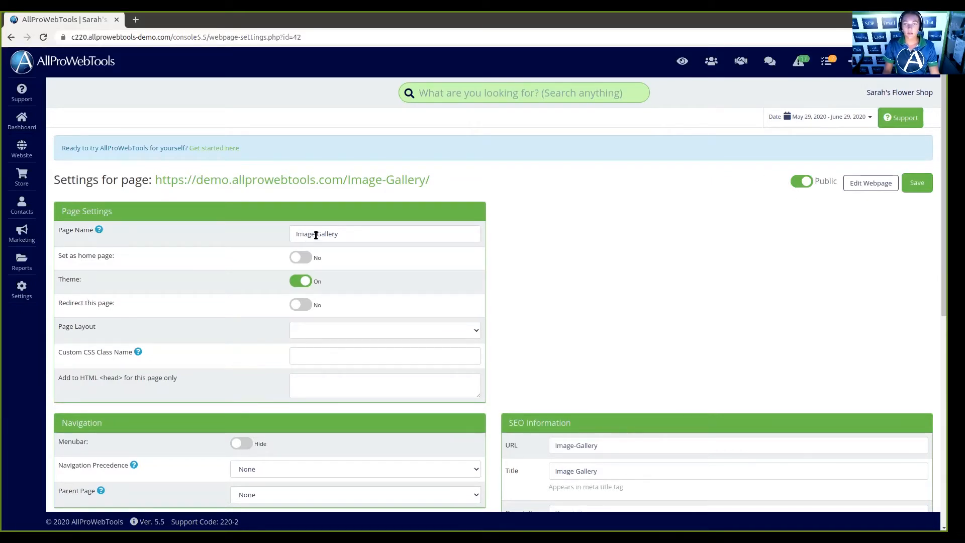
scroll(261, 390, "down", 1)
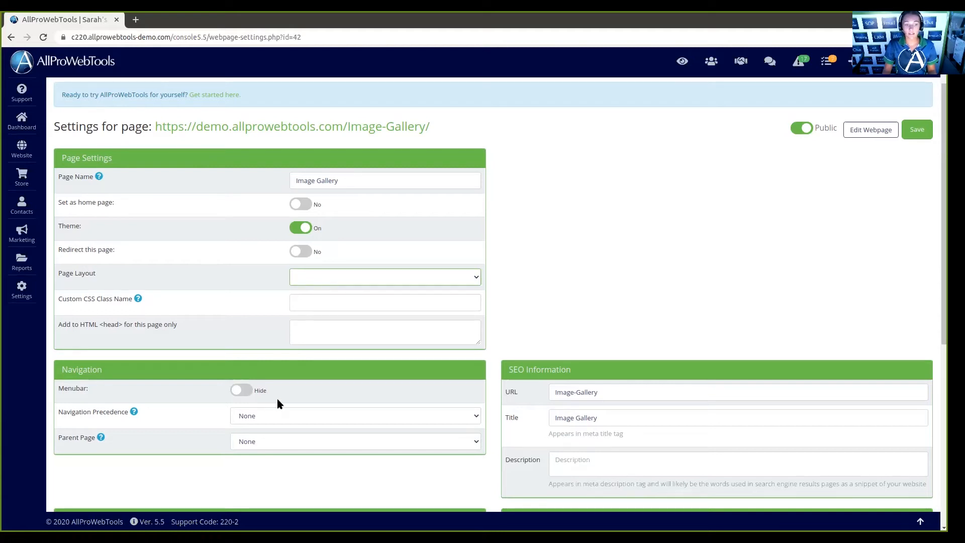
left_click(250, 392)
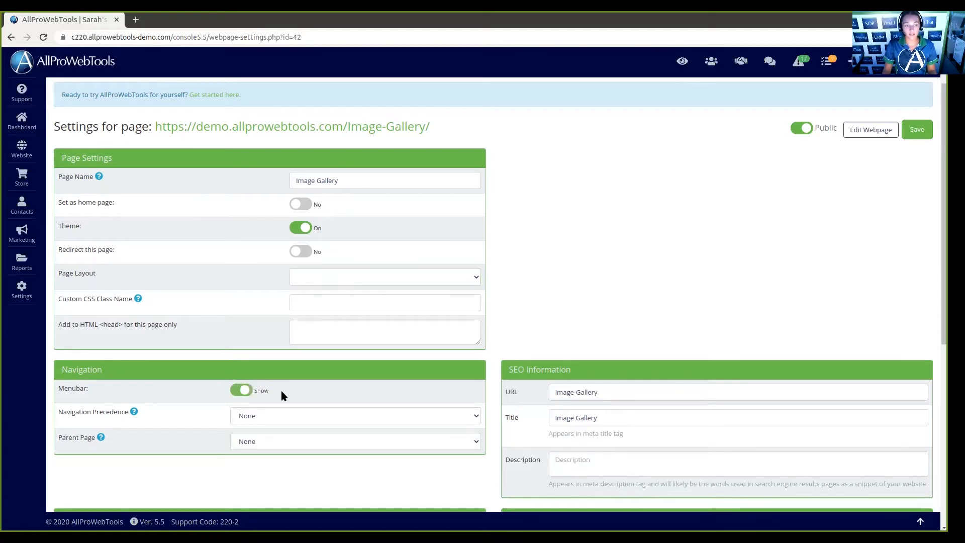
scroll(285, 390, "down", 1)
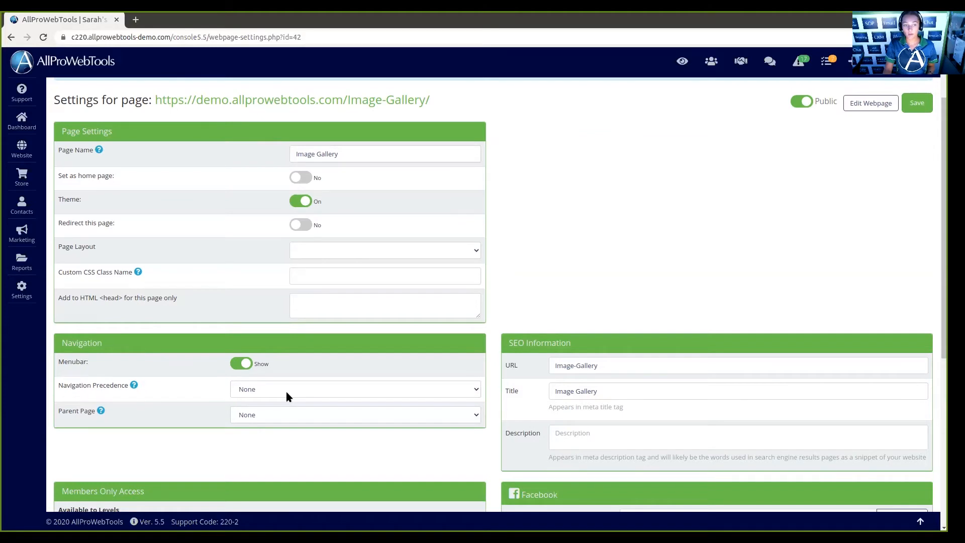
left_click(286, 391)
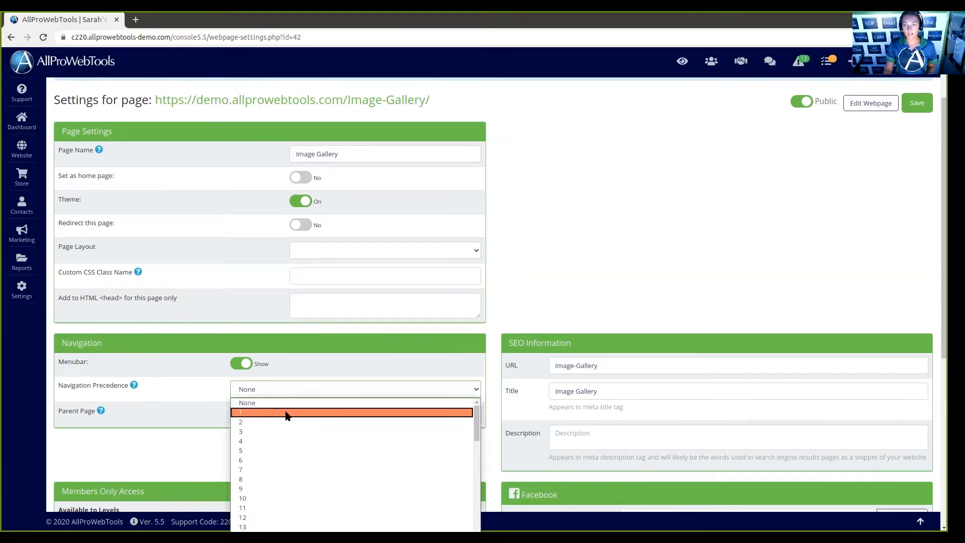
left_click(286, 441)
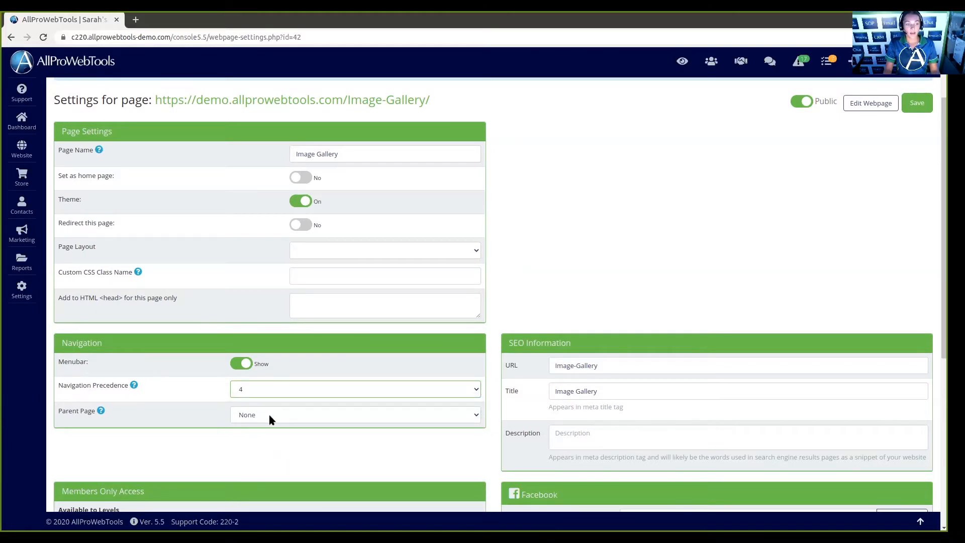
left_click(270, 417)
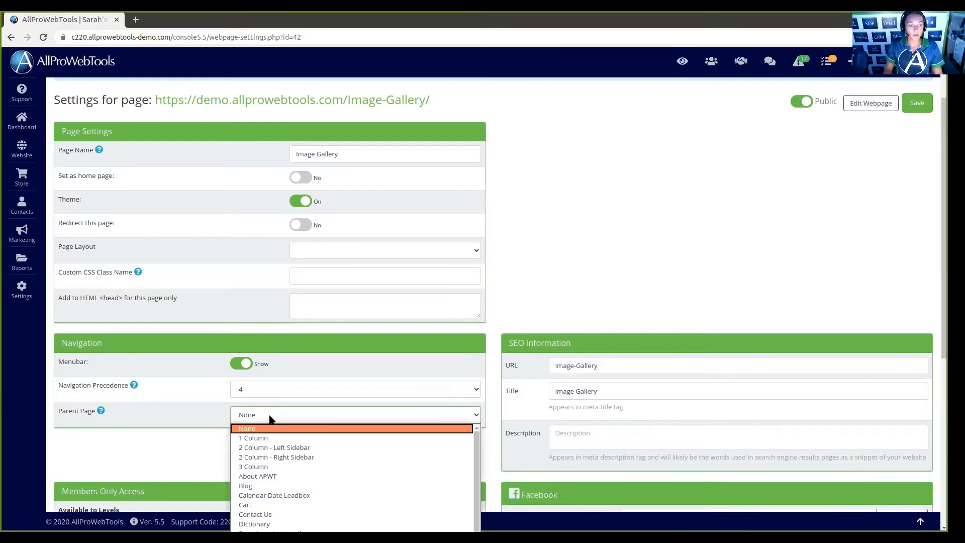
left_click(270, 417)
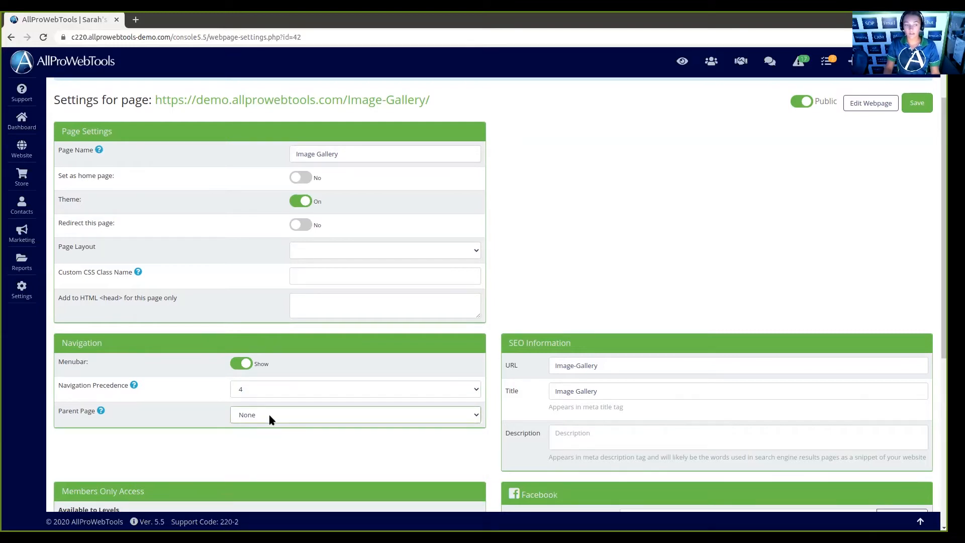
scroll(686, 296, "up", 2)
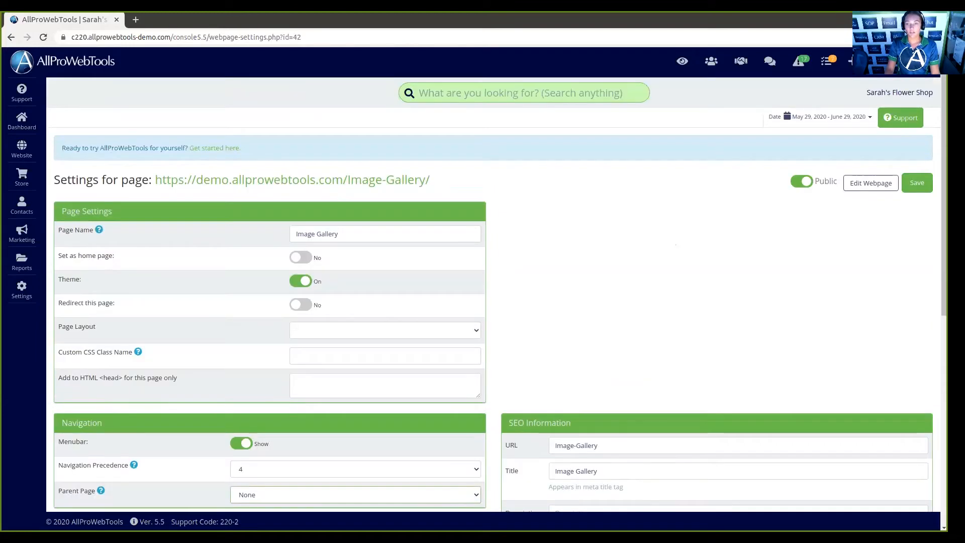
left_click(917, 183)
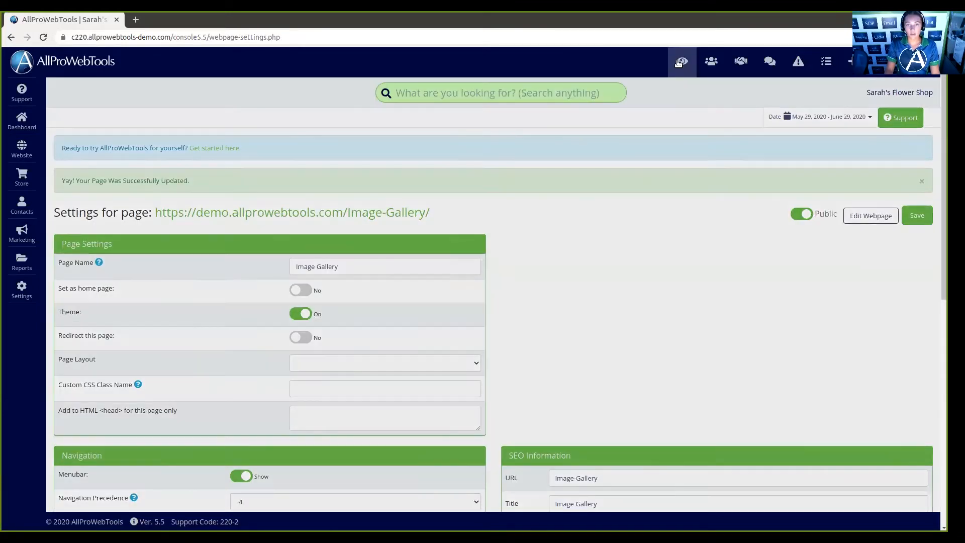
View the live shop website, check the Image Gallery entry in its navigation, and return to the page settings.
left_click(679, 62)
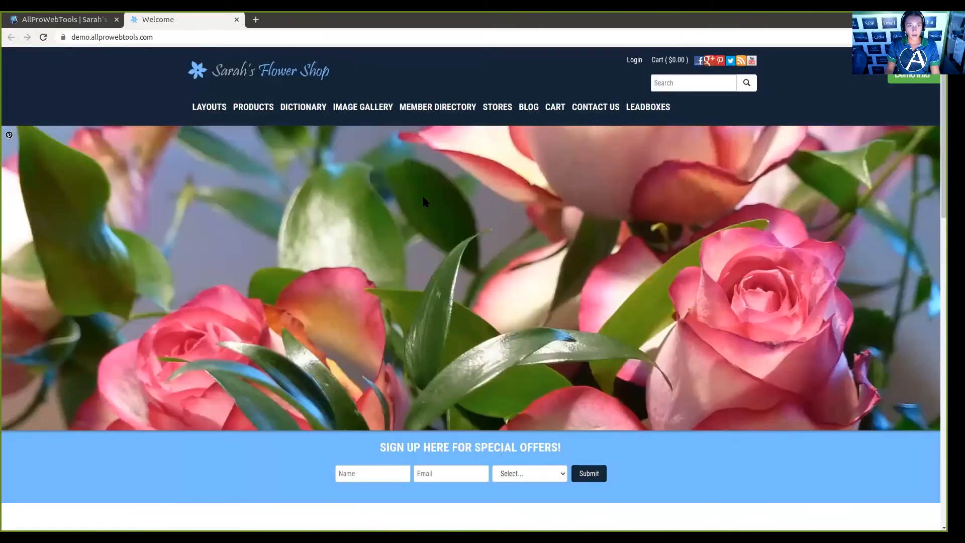
left_click(374, 107)
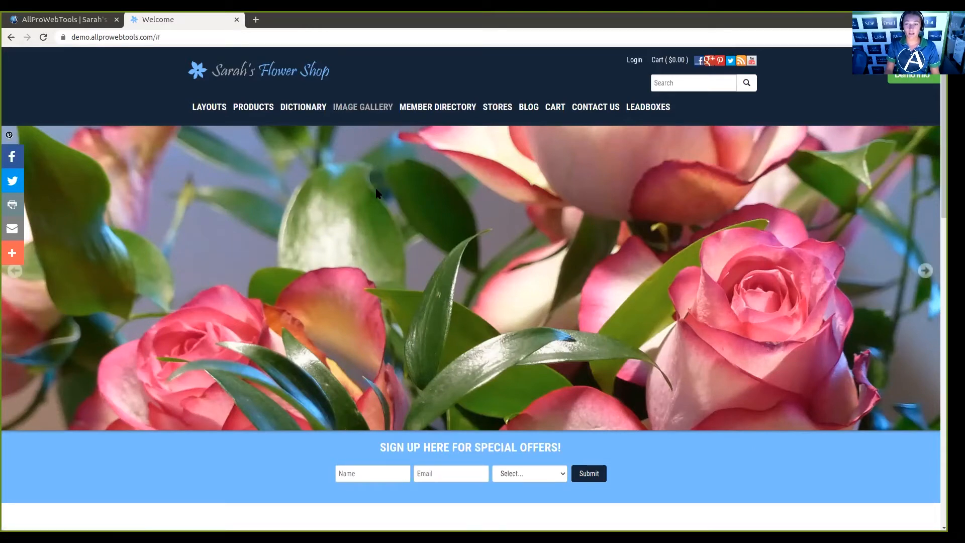
left_click(85, 22)
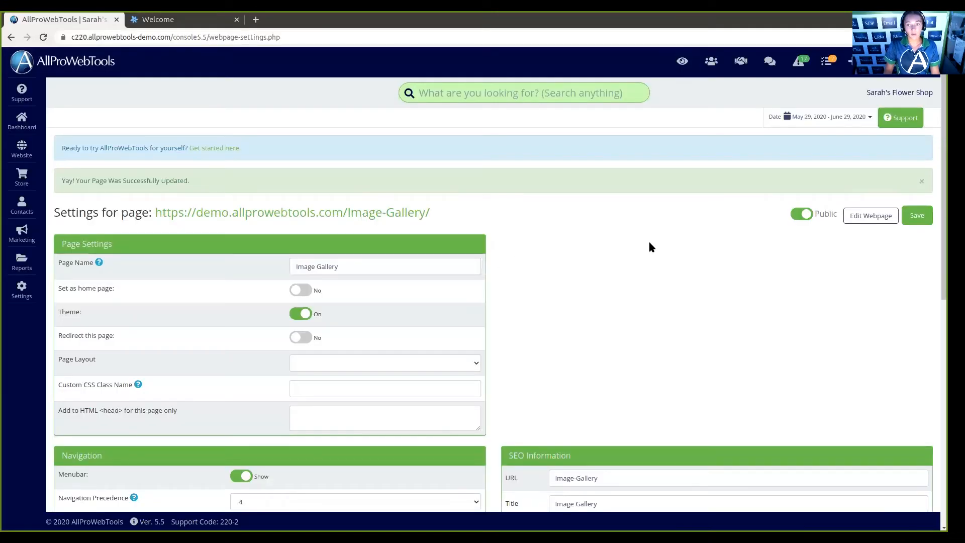
Open the Image Gallery page for editing and insert a Gallery widget set to gallery 4.
left_click(886, 214)
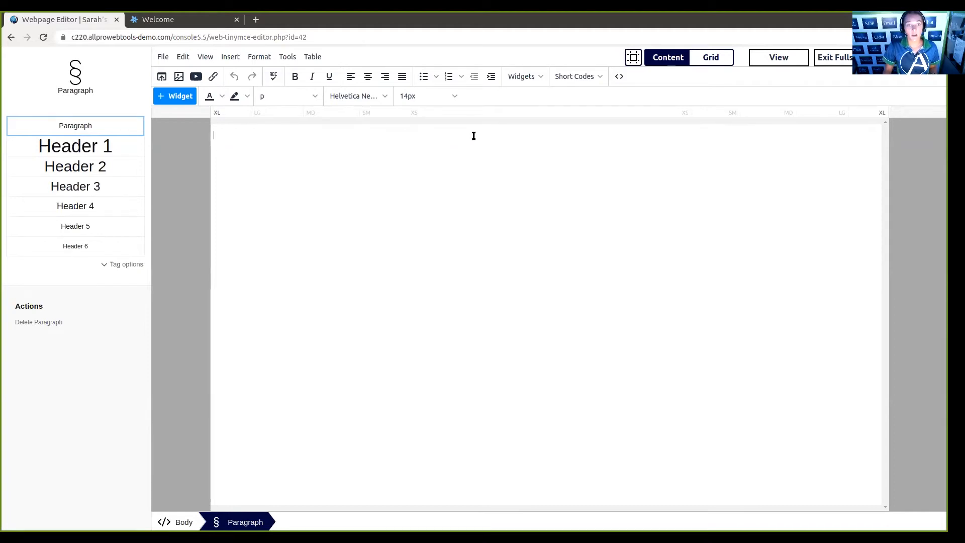
left_click(538, 78)
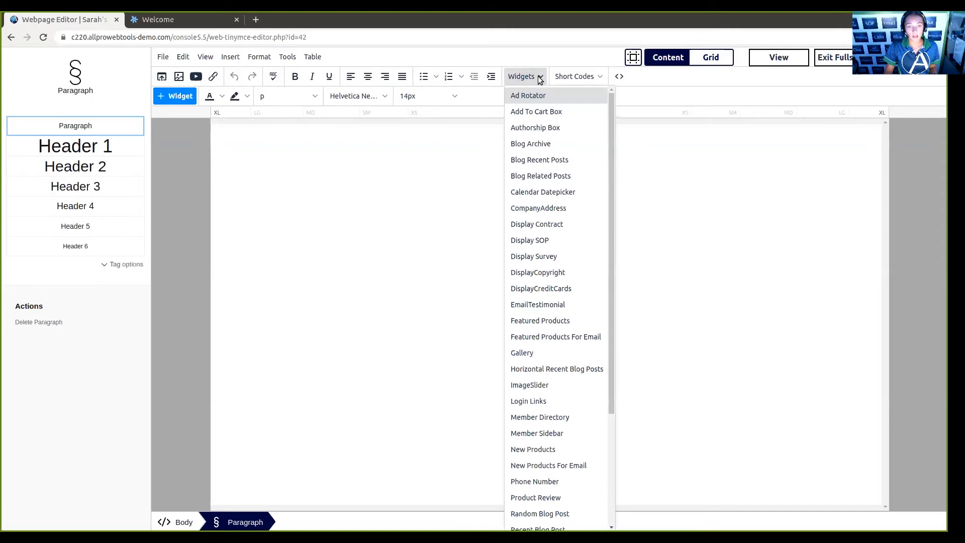
left_click(523, 353)
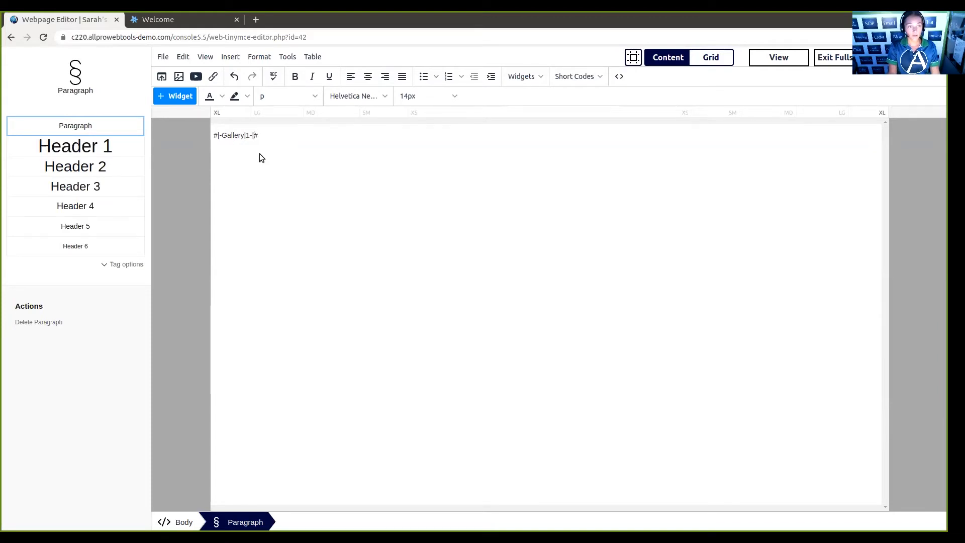
type("-")
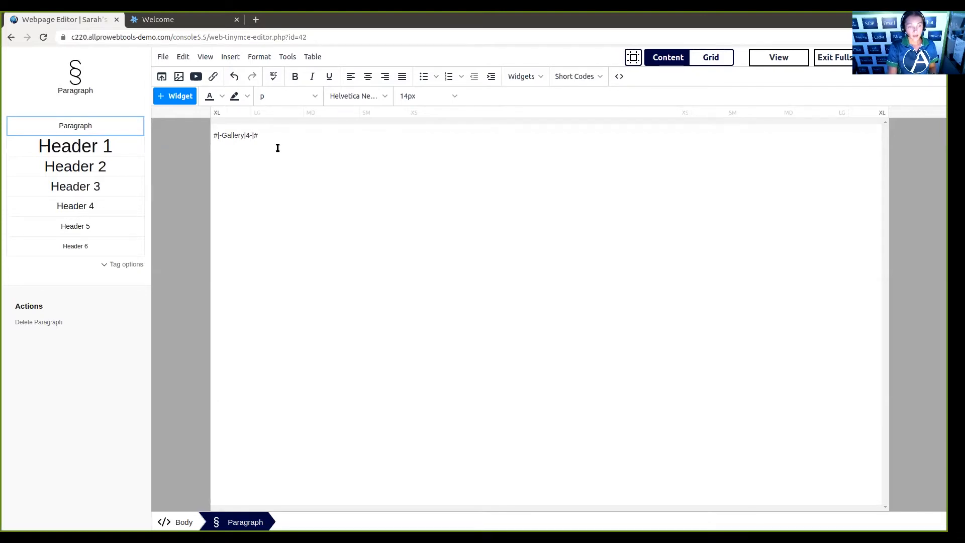
Insert a second Gallery widget below the first, set it to gallery 5, and save the page.
left_click(539, 81)
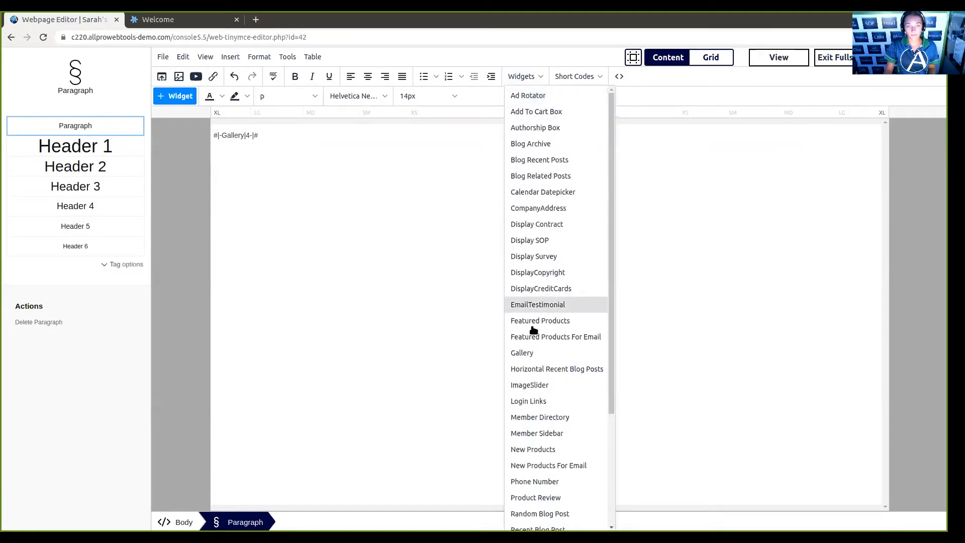
left_click(534, 353)
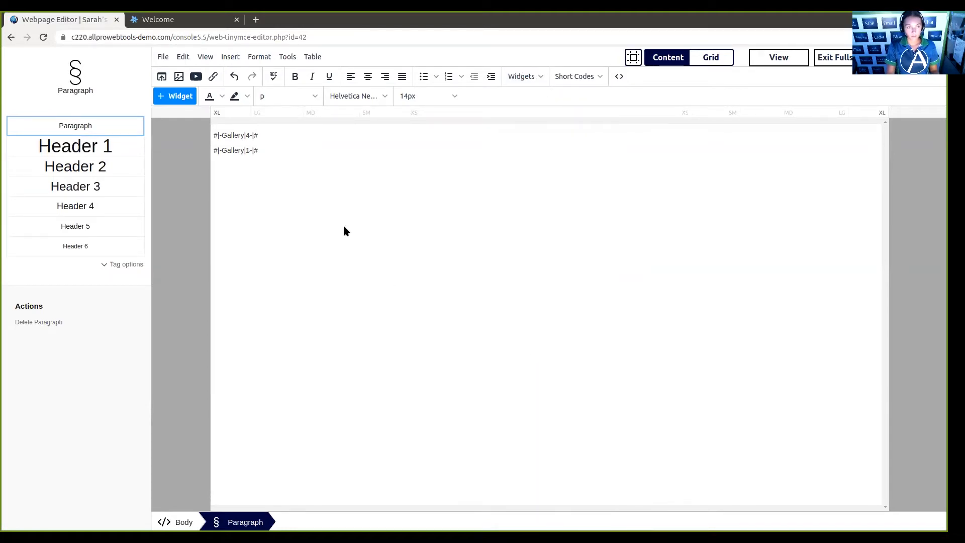
key("Left")
key("BackSpace")
type("5")
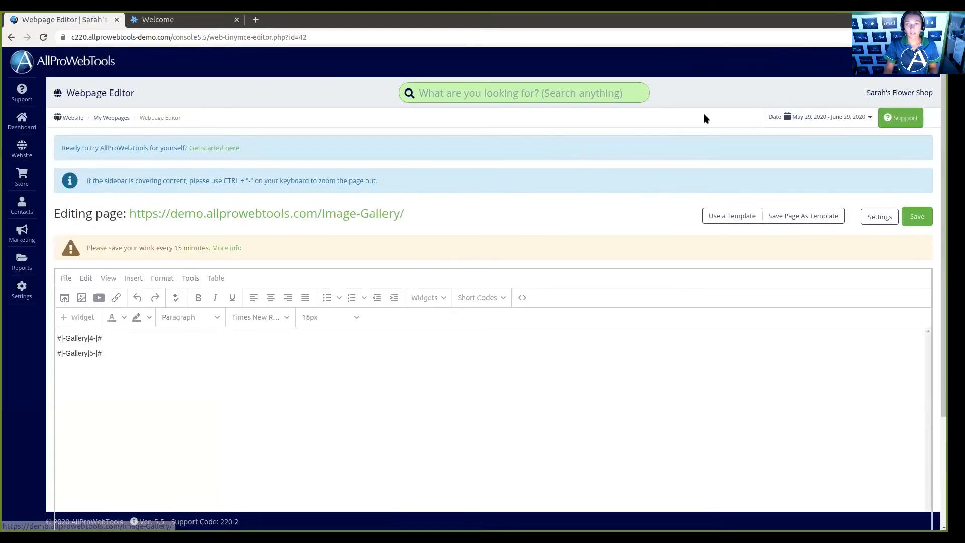
View the live Image Gallery page, close the old Welcome page, and look over both displayed galleries.
left_click(371, 215)
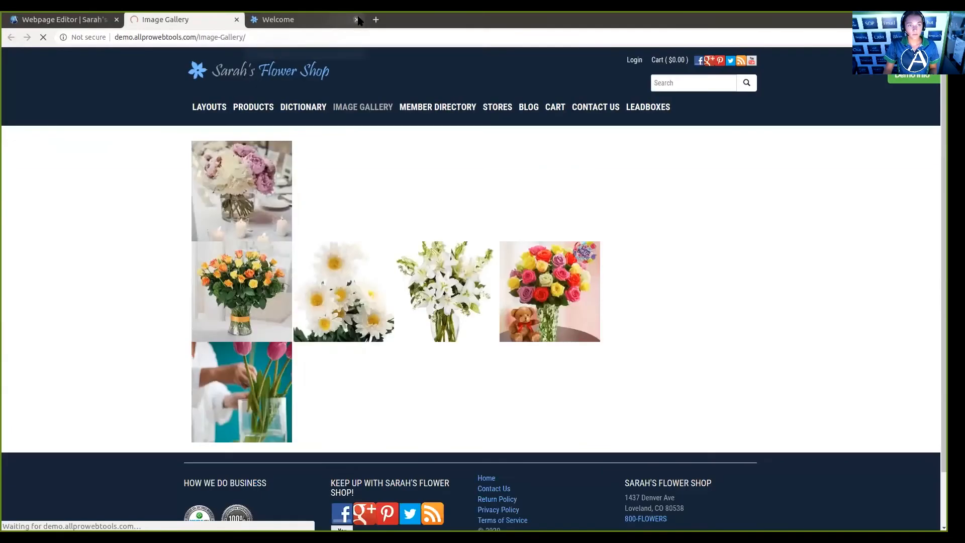
left_click(356, 19)
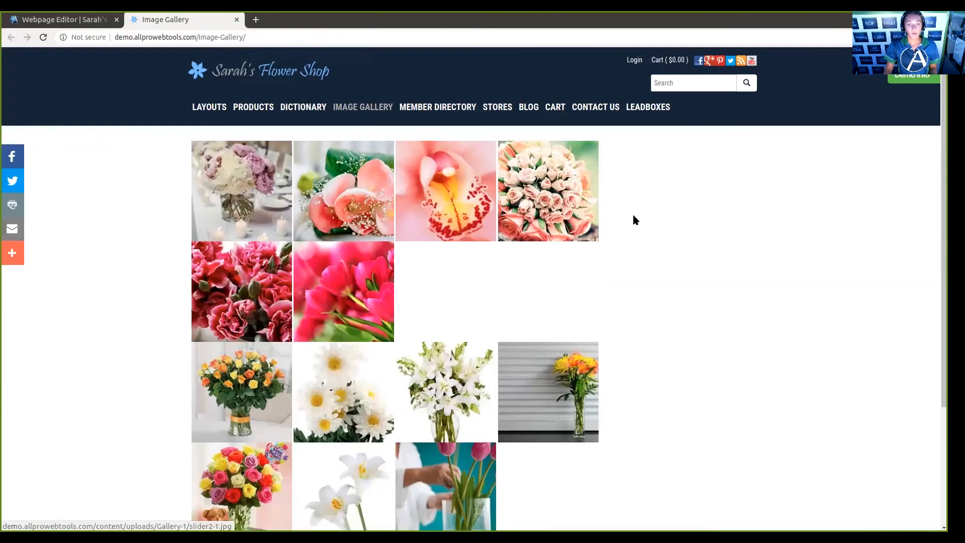
scroll(655, 285, "down", 2)
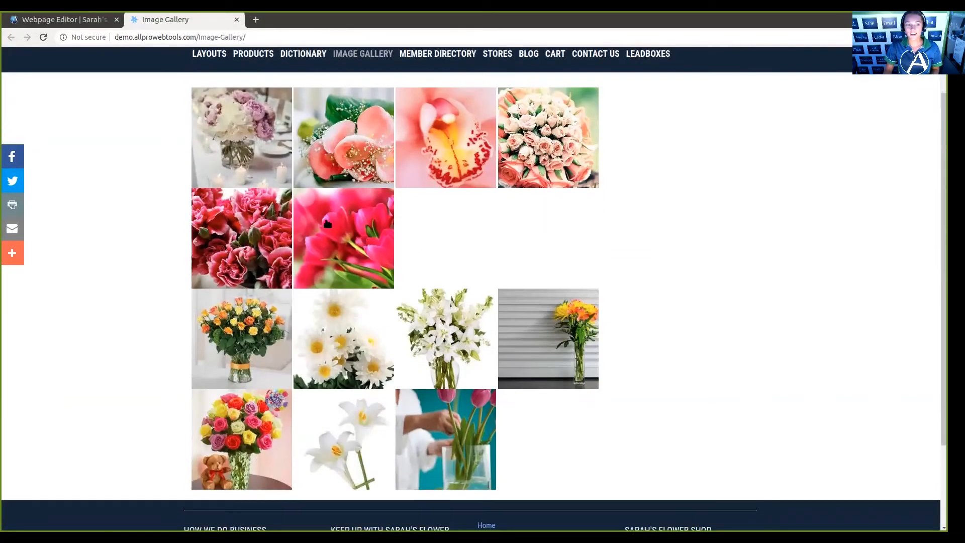
scroll(712, 257, "up", 2)
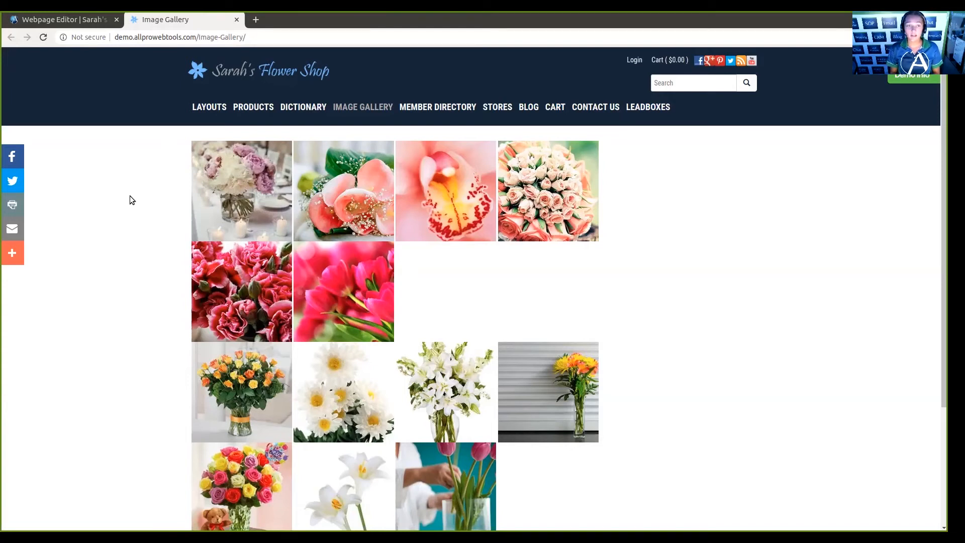
Return to the webpage editor, delete the gallery 5 widget line from the Image Gallery page, and save.
left_click(79, 23)
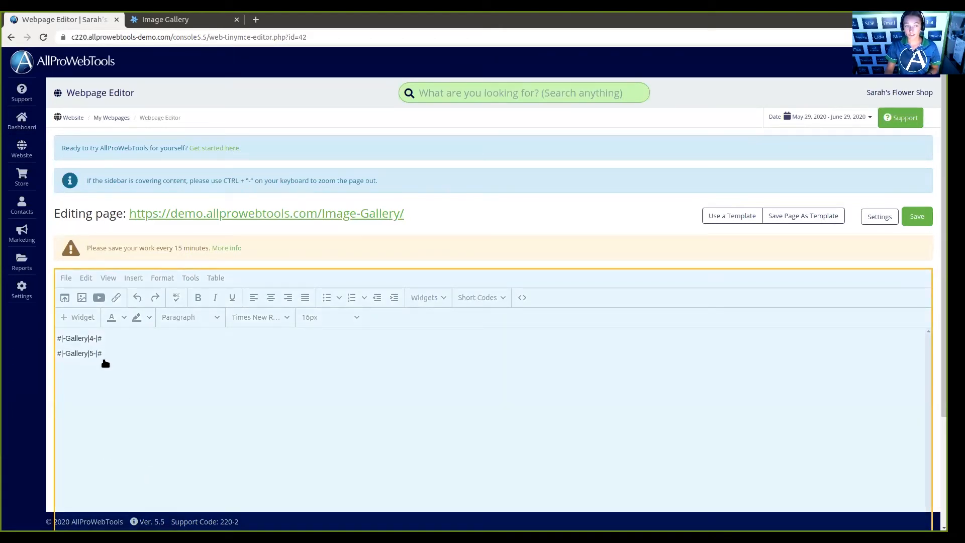
left_click(380, 375)
left_click_drag(259, 151, 212, 154)
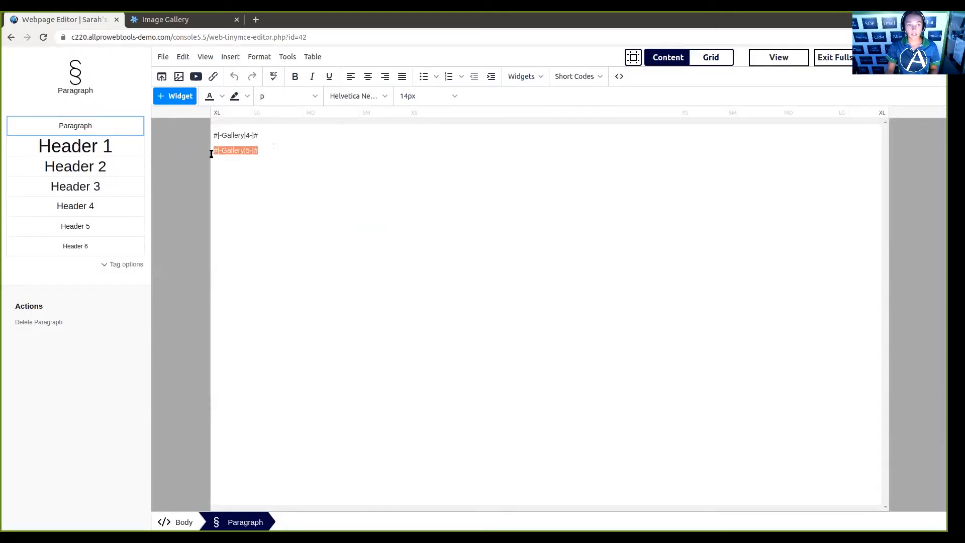
key("Delete")
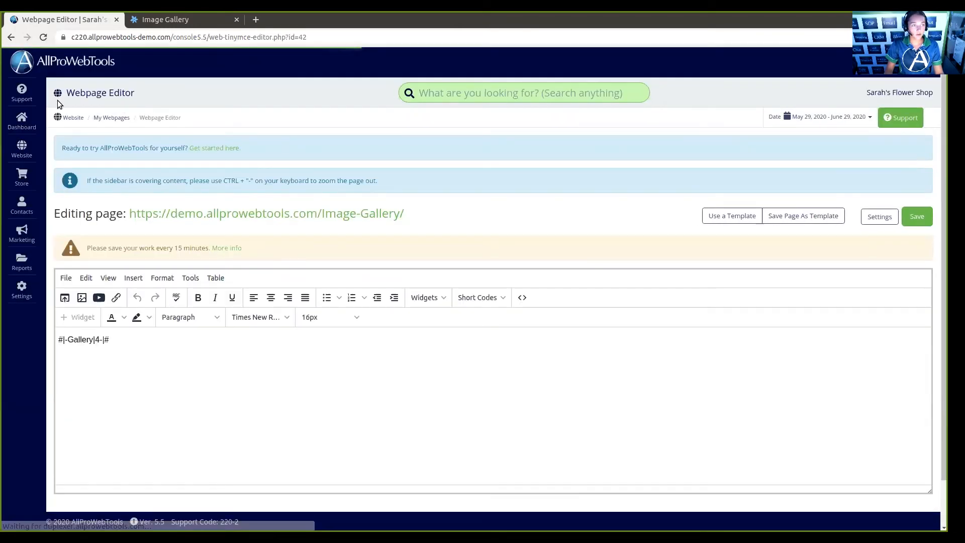
Return to the webpages list and create a new webpage named "Before and After".
mouse_move(30, 151)
left_click(114, 116)
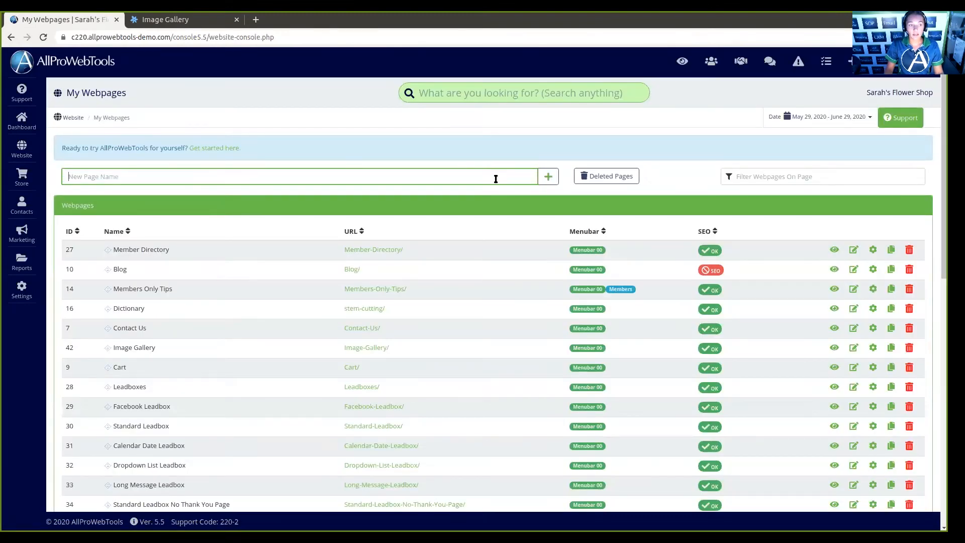
type("B")
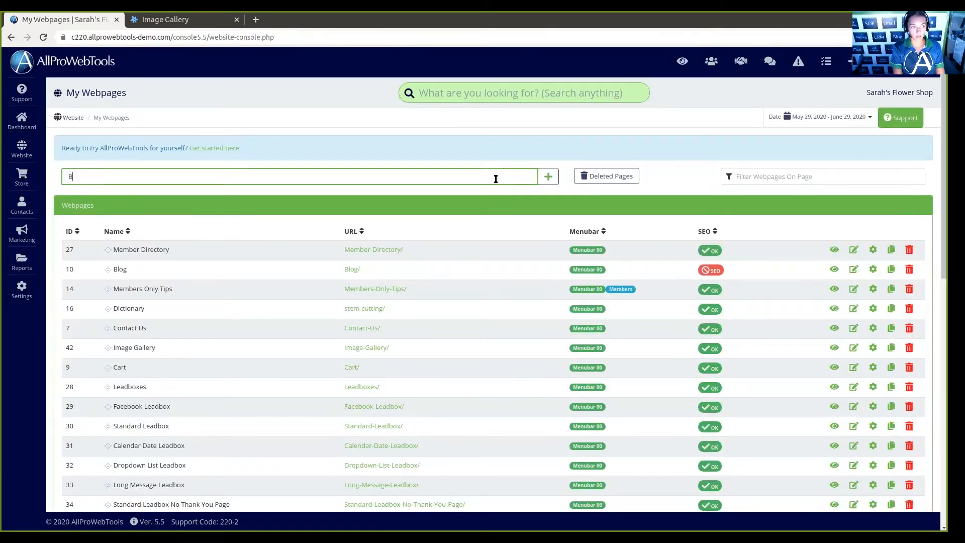
type("efore and After")
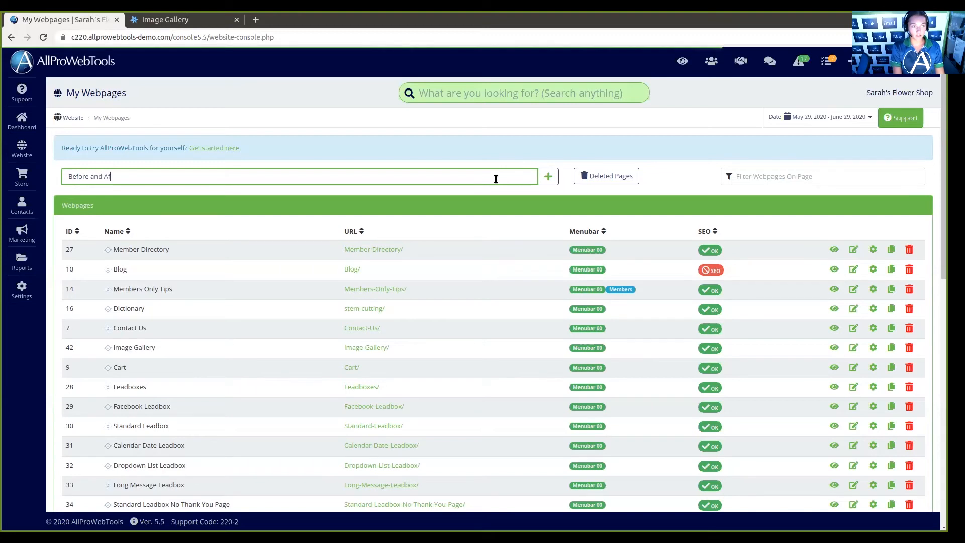
left_click(549, 178)
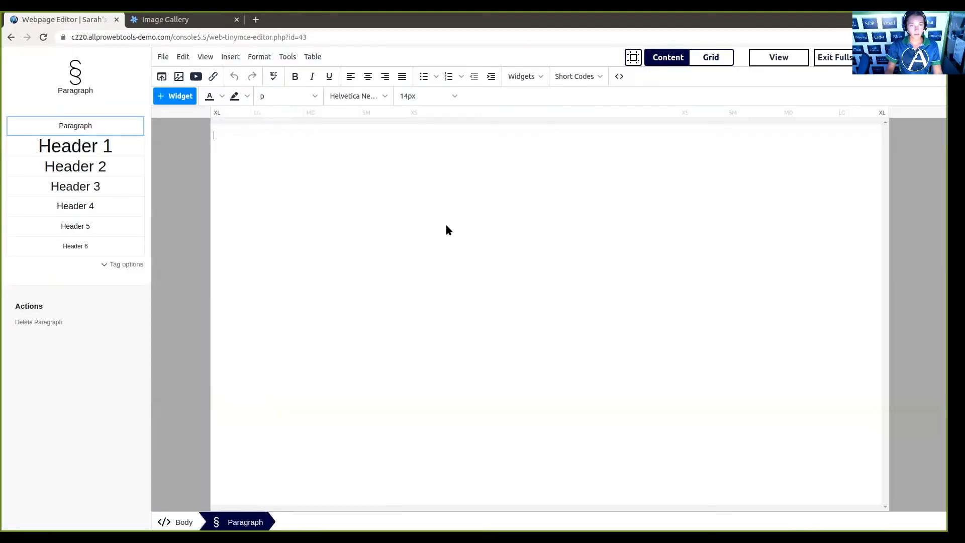
Insert a Gallery widget set to gallery 5 on the Before and After page and save it.
left_click(539, 76)
left_click(543, 352)
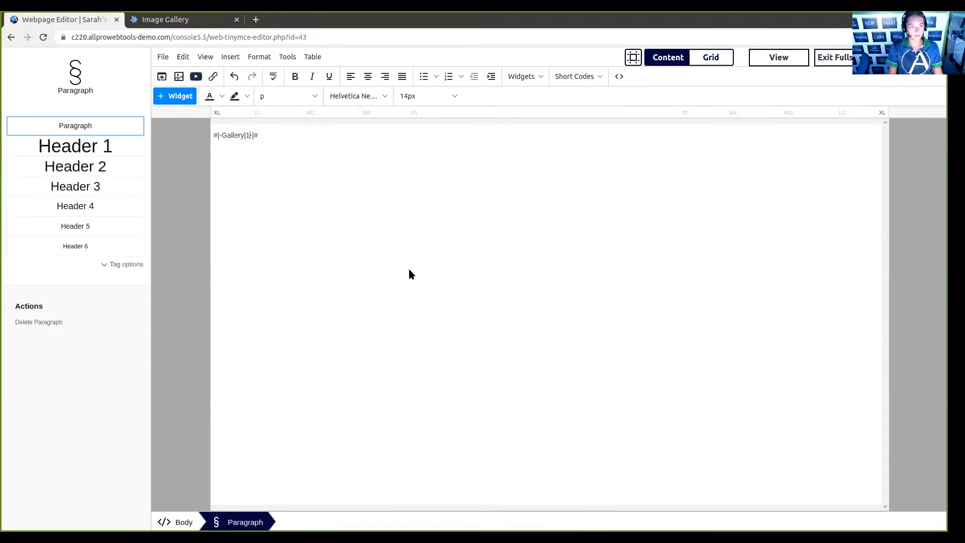
key("BackSpace")
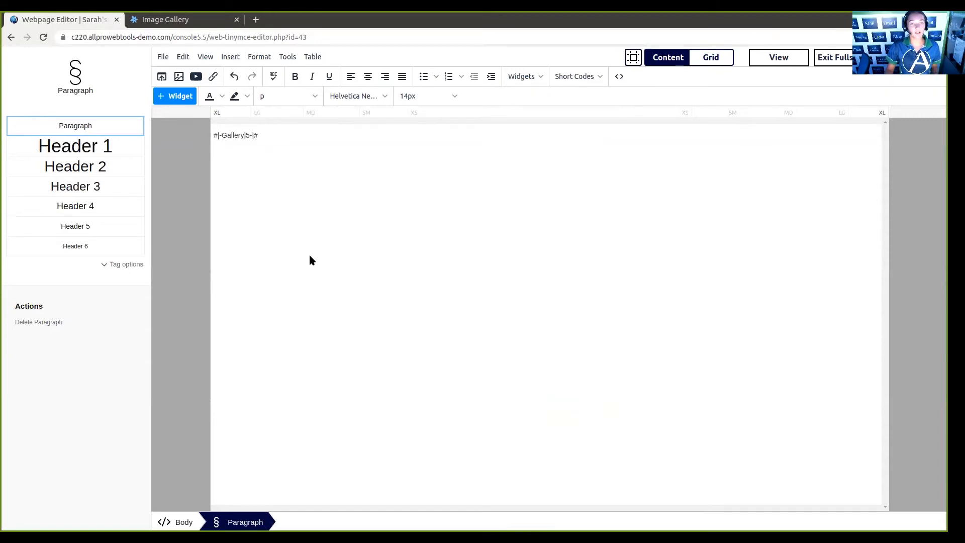
key("ctrl+s")
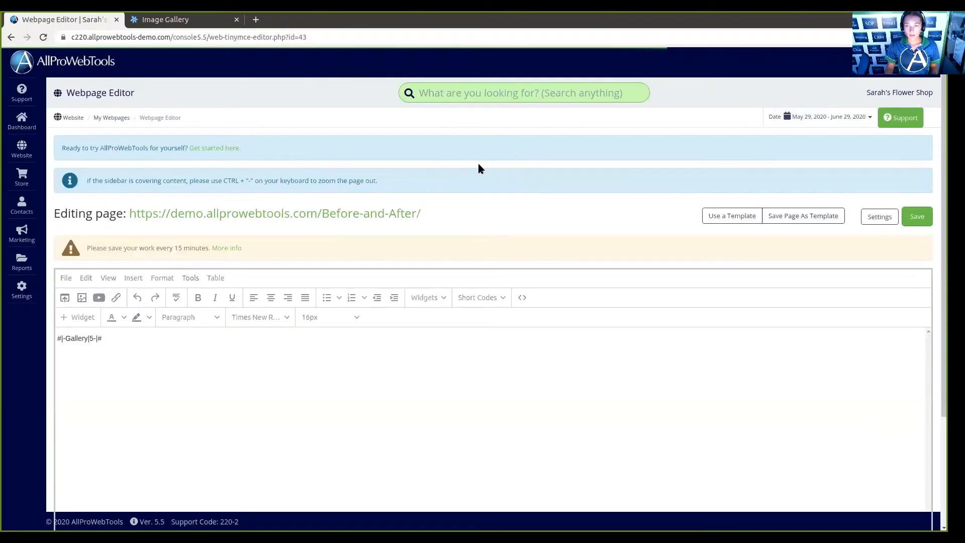
In the Before and After page's settings, set the parent page to Image Gallery and save.
left_click(881, 217)
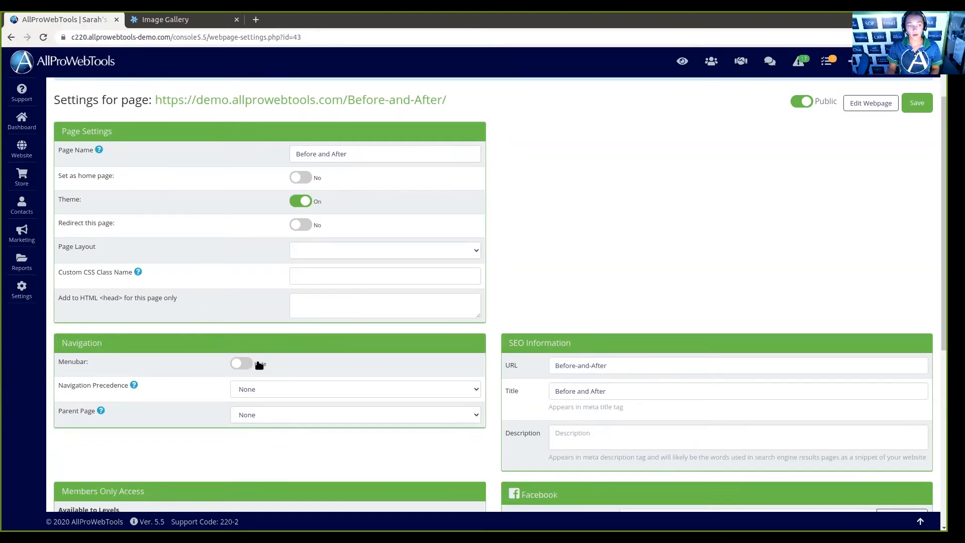
left_click(286, 416)
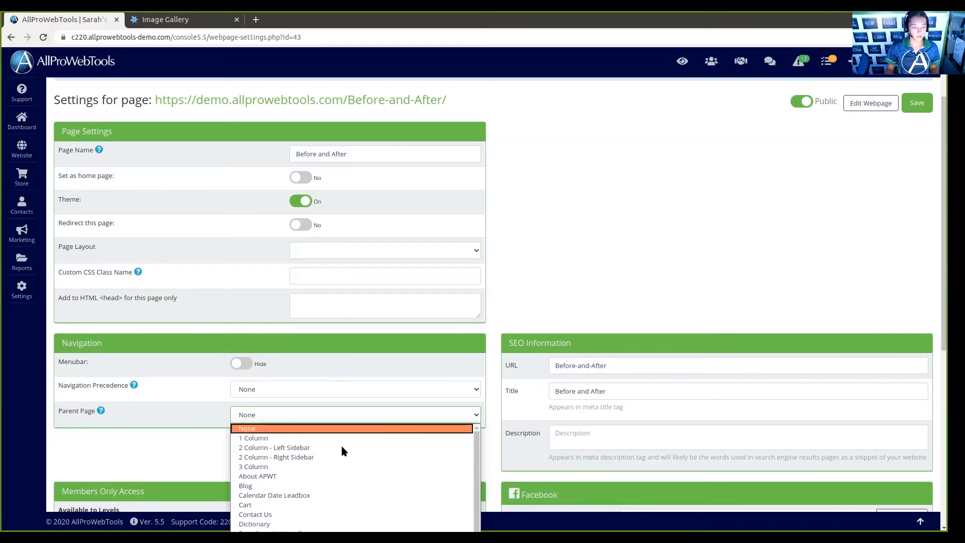
left_click(272, 541)
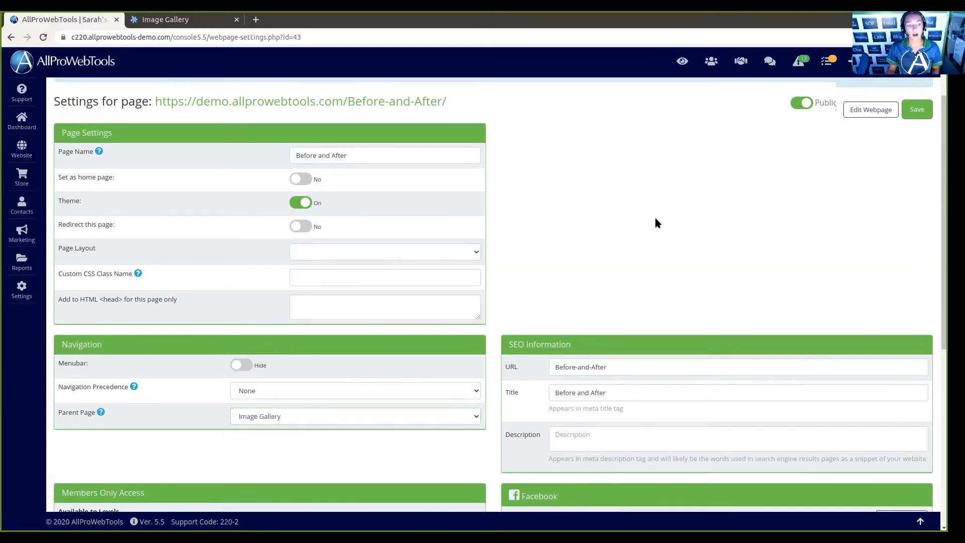
scroll(655, 219, "up", 3)
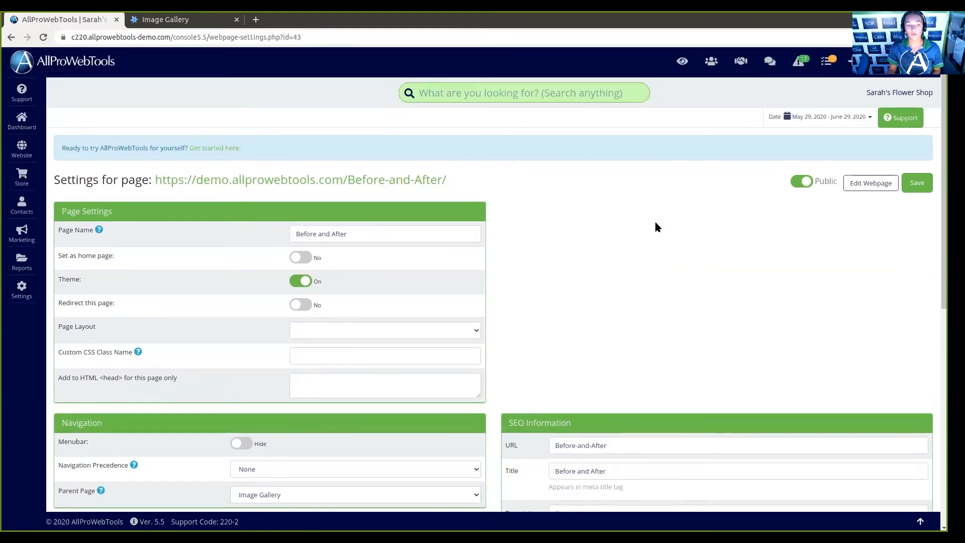
left_click(916, 184)
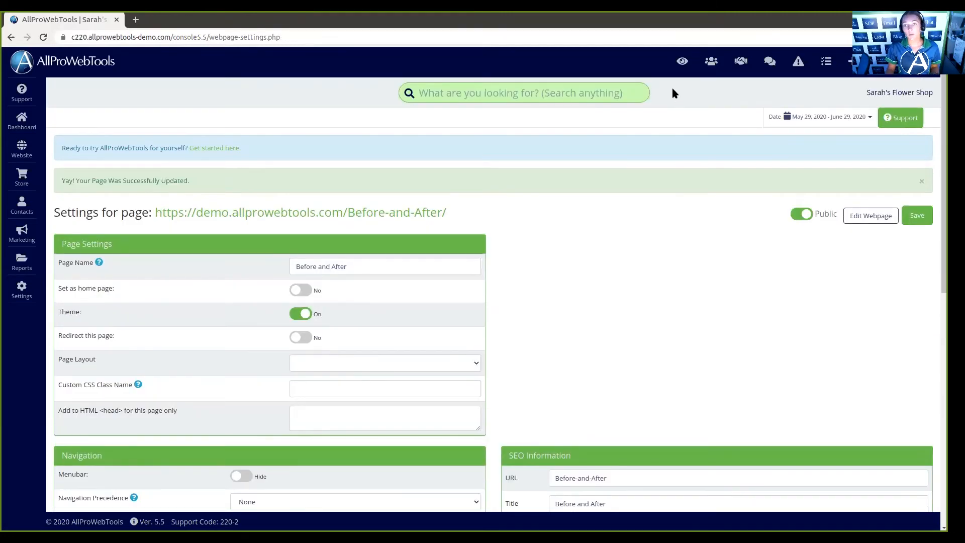
View the Image Gallery page on the live site, then close the site and return to the page settings.
left_click(683, 61)
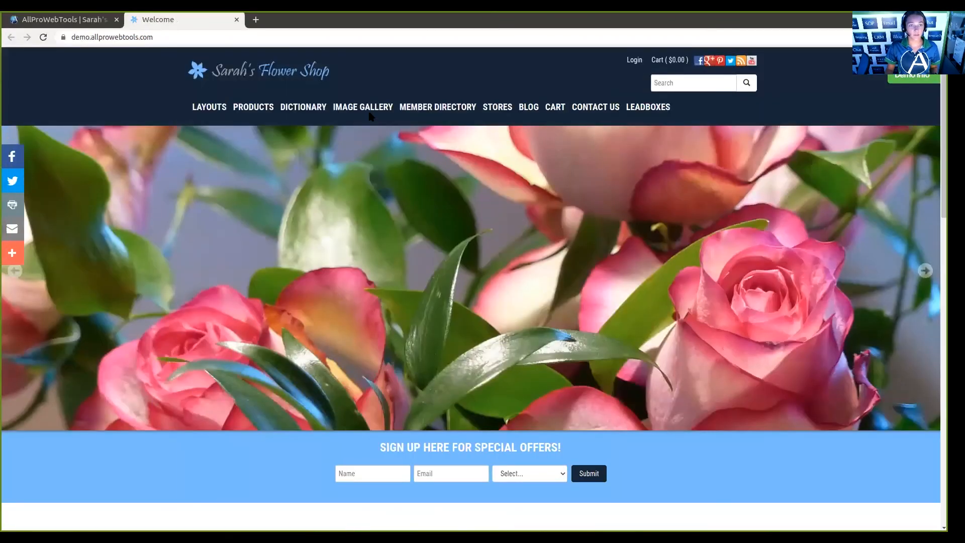
left_click(368, 112)
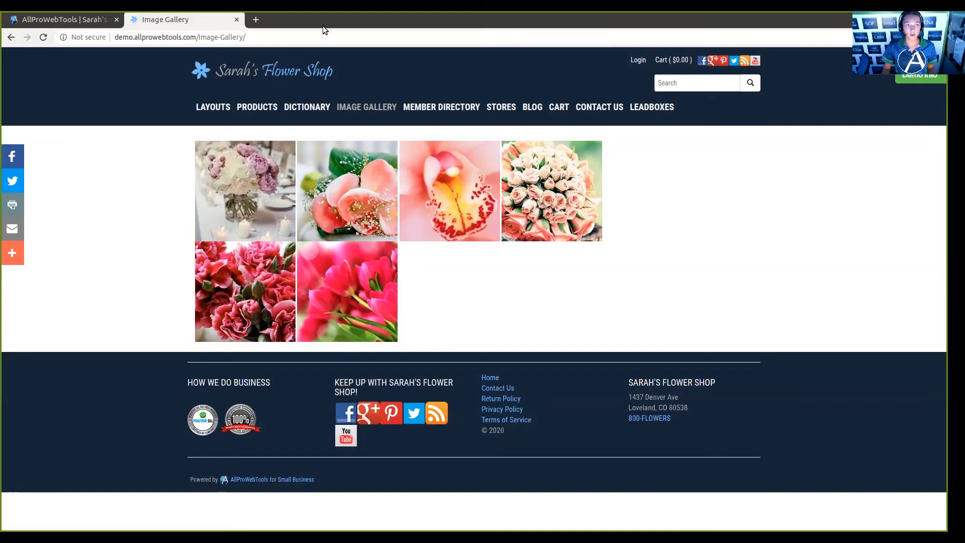
left_click(237, 20)
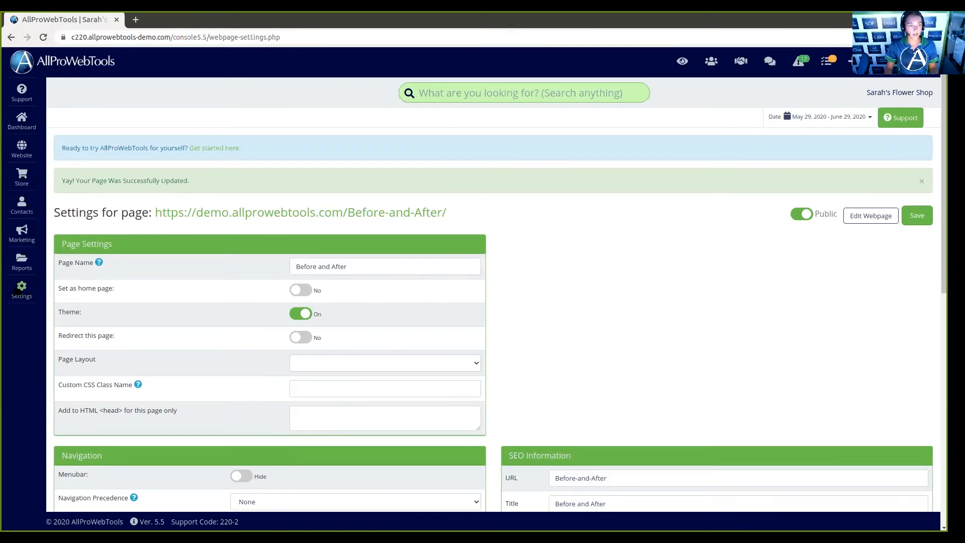
In the general website settings, set Gallery Pages Sidebar to On and update the add-on settings.
left_click(21, 287)
left_click(48, 279)
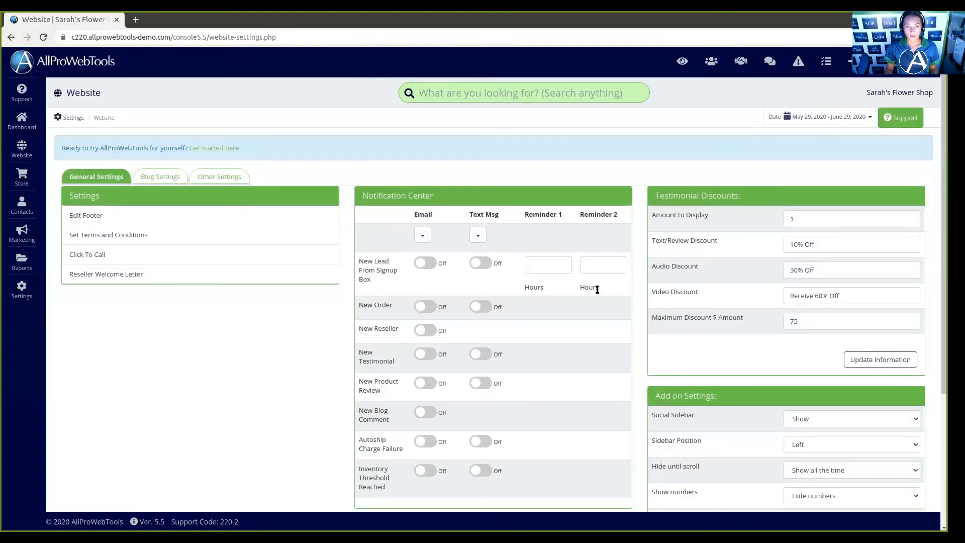
scroll(597, 291, "down", 3)
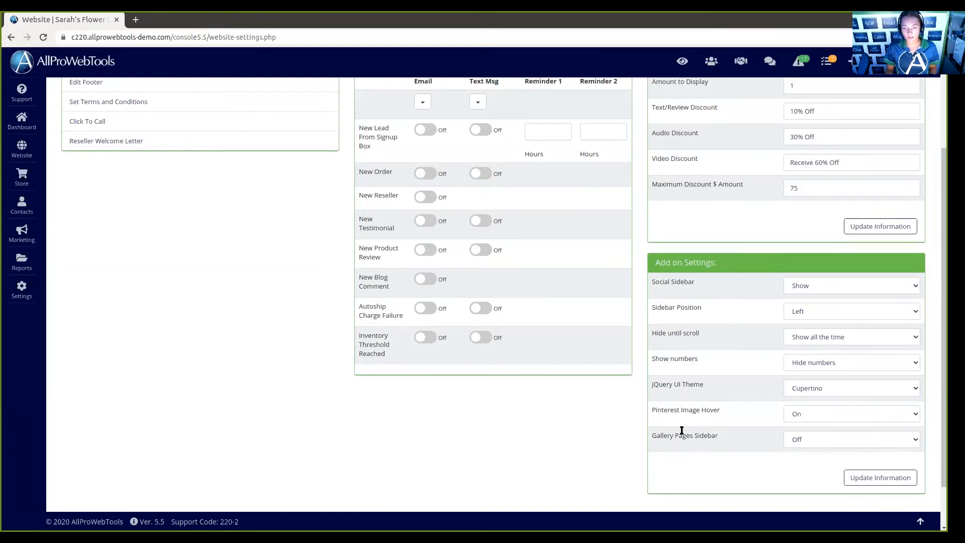
left_click_drag(652, 431, 714, 437)
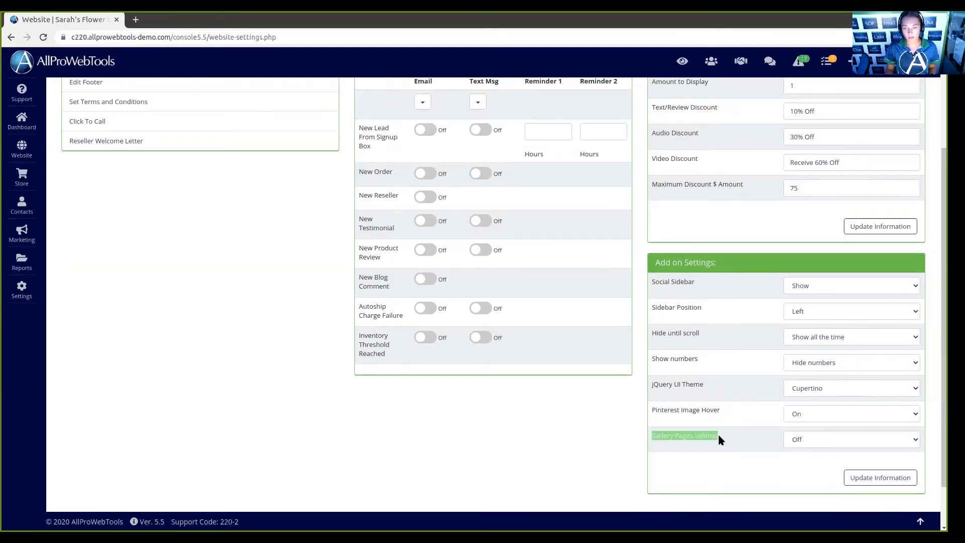
left_click(846, 439)
left_click(833, 451)
left_click(752, 461)
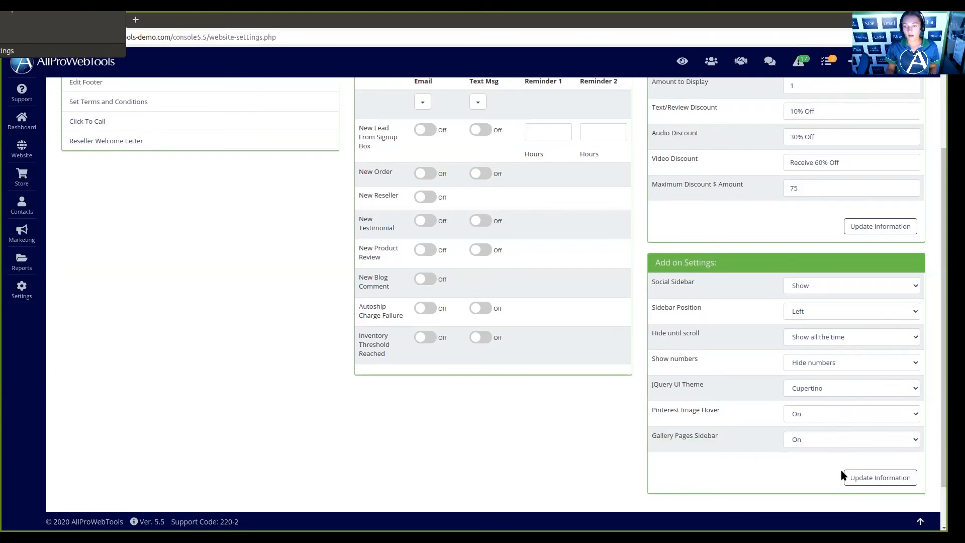
left_click(848, 480)
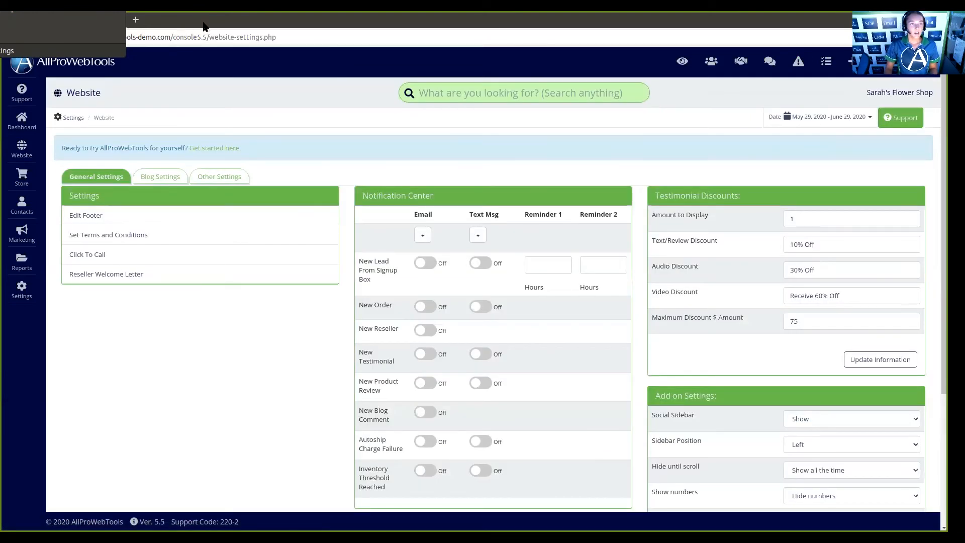
View the live Image Gallery page and follow its sidebar links to Photo Gallery, Image Gallery, and Before and After.
left_click(683, 61)
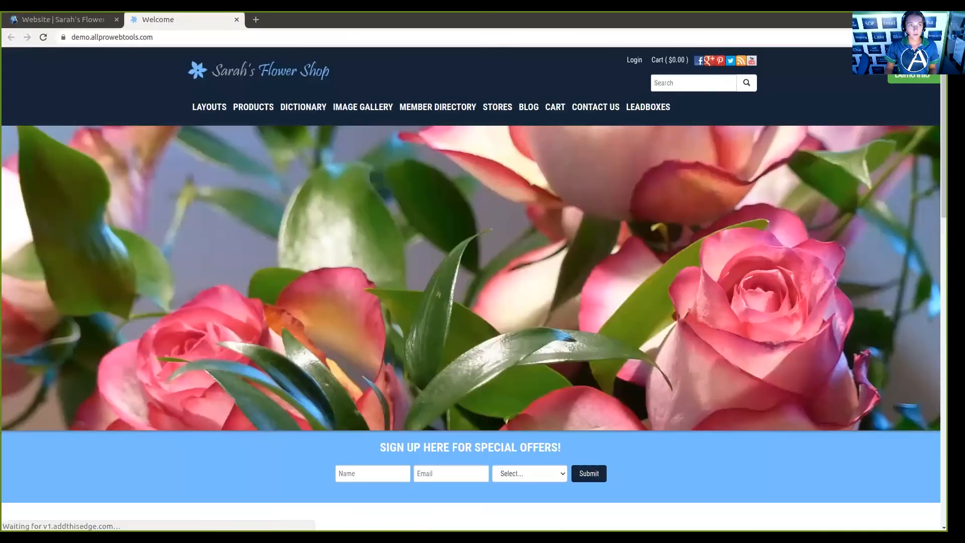
left_click(369, 106)
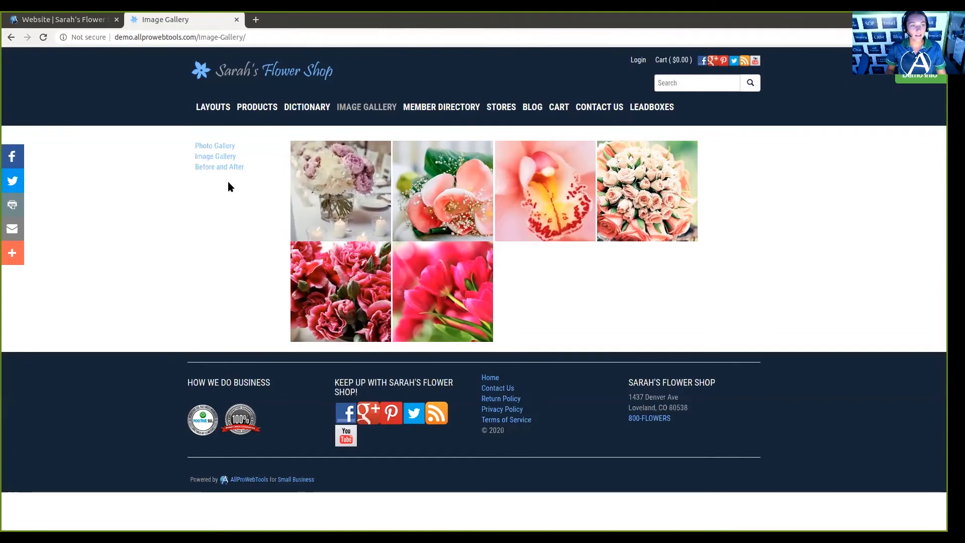
left_click(213, 148)
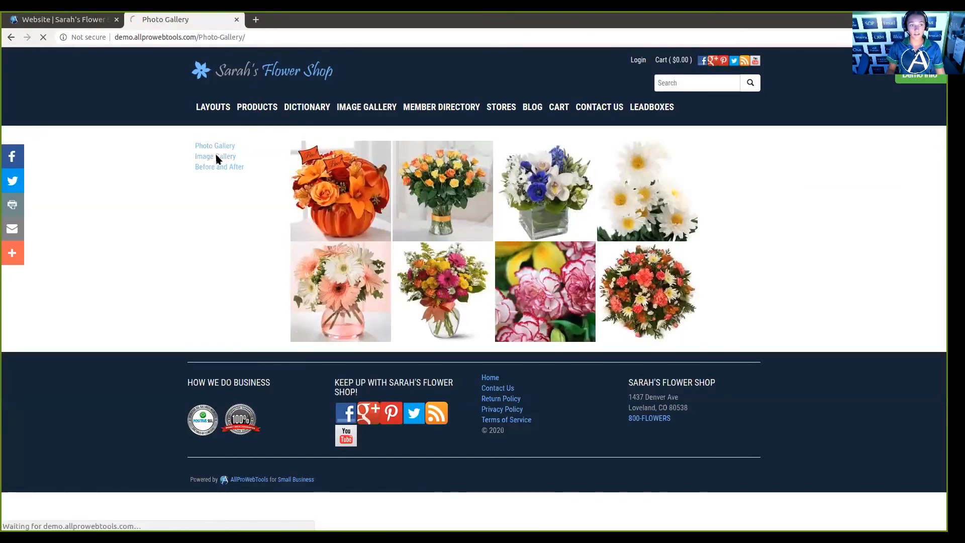
left_click(216, 154)
left_click(220, 169)
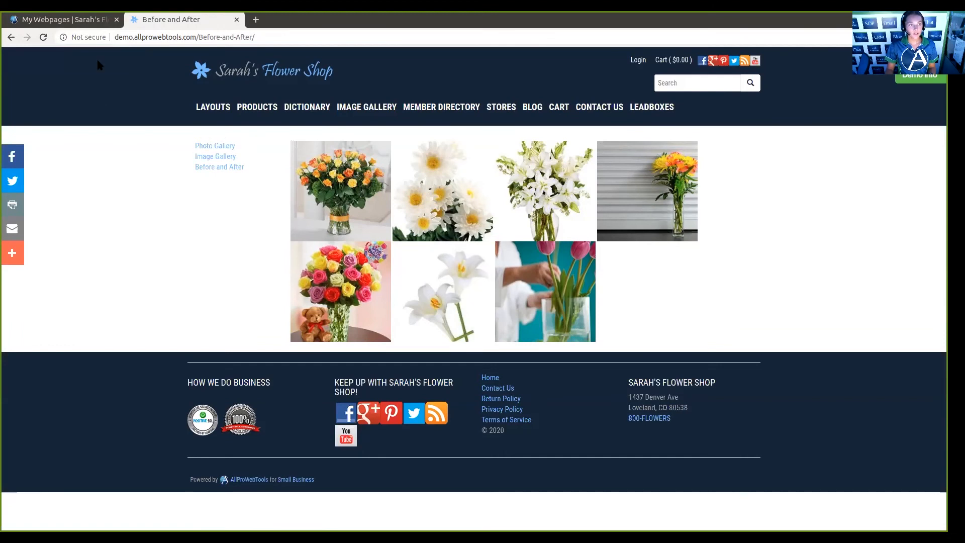
Compare the Image Gallery entry in the webpages list with the live gallery sidebar links, then close the live site.
left_click(90, 24)
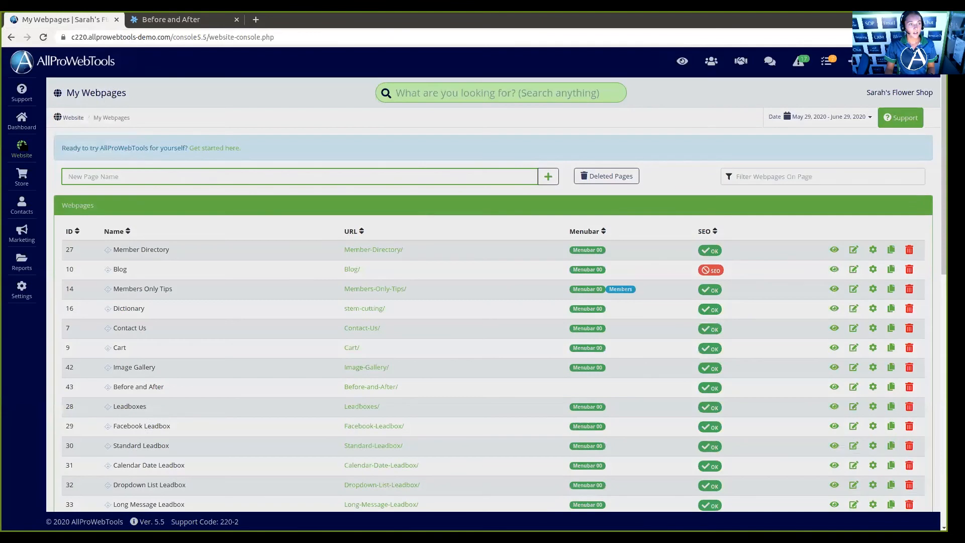
mouse_move(22, 147)
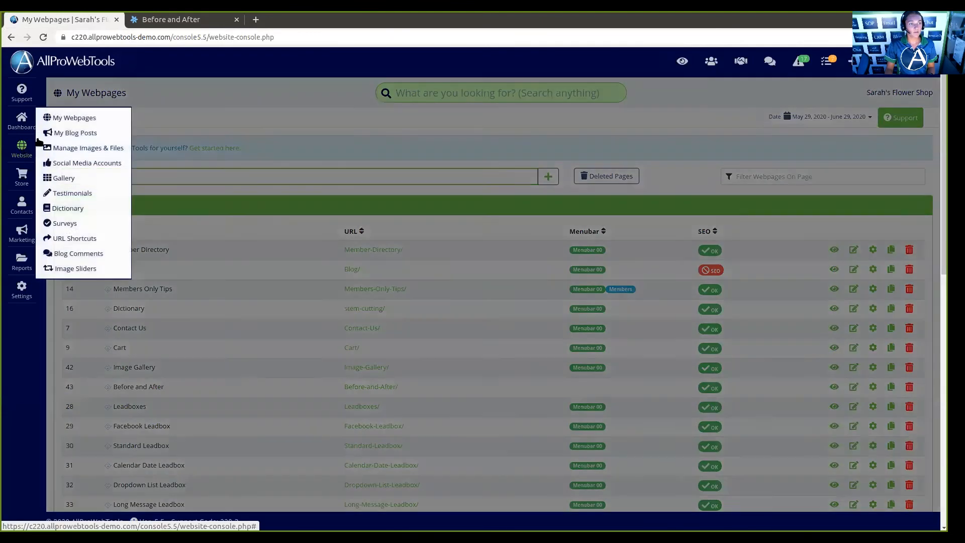
left_click(56, 121)
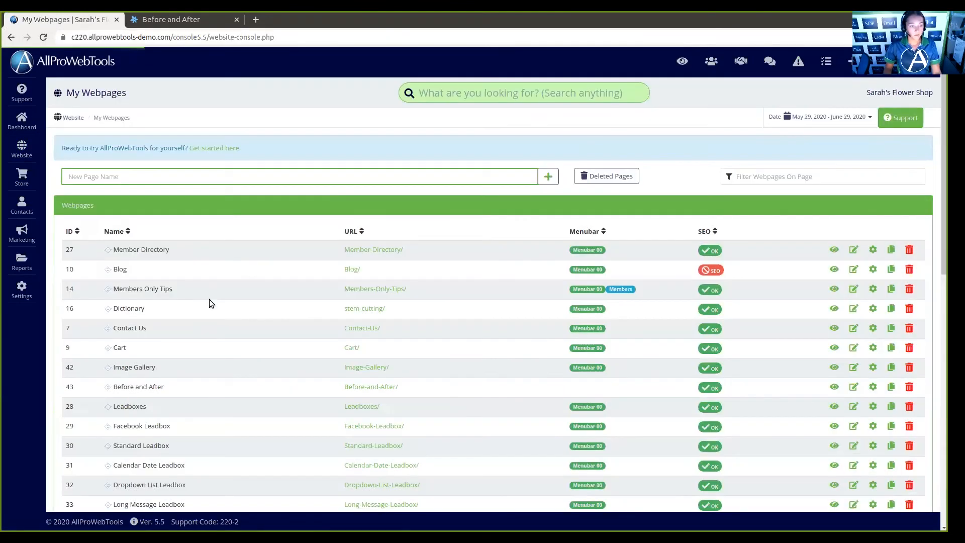
scroll(210, 299, "down", 1)
left_click_drag(110, 340, 156, 341)
left_click(211, 19)
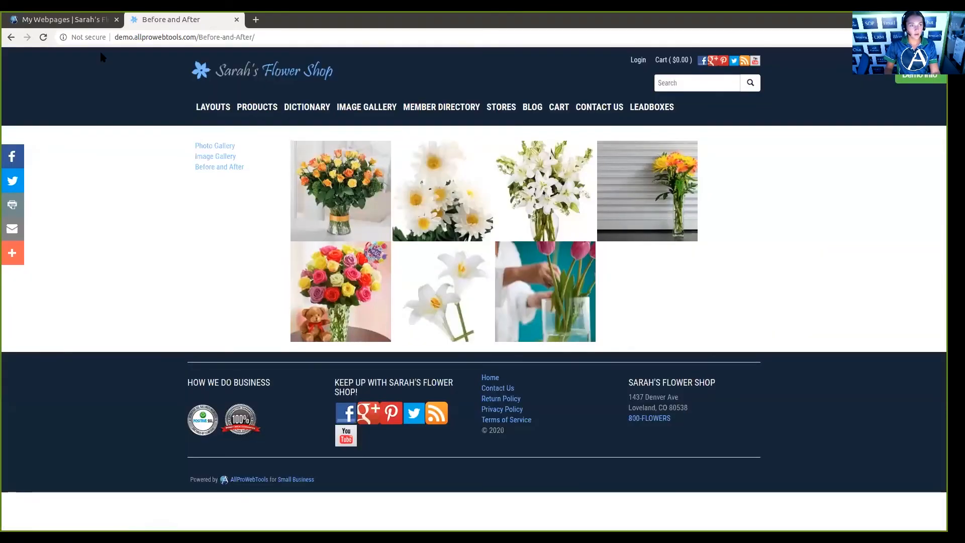
left_click(93, 19)
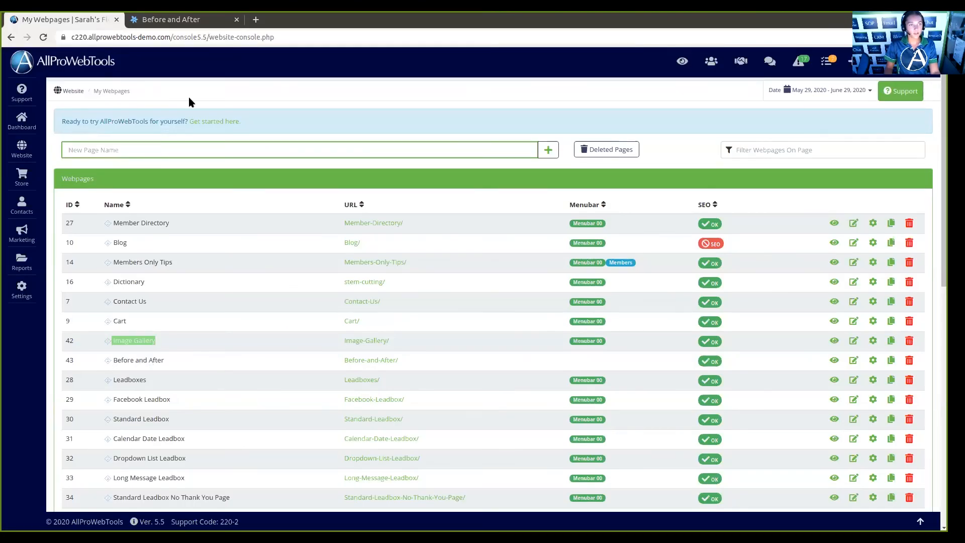
left_click(177, 19)
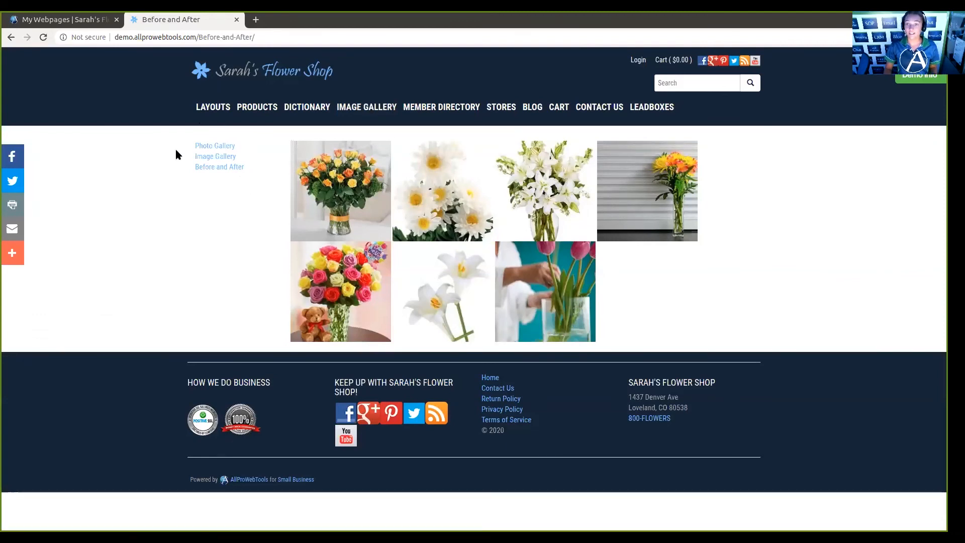
key("ctrl+w")
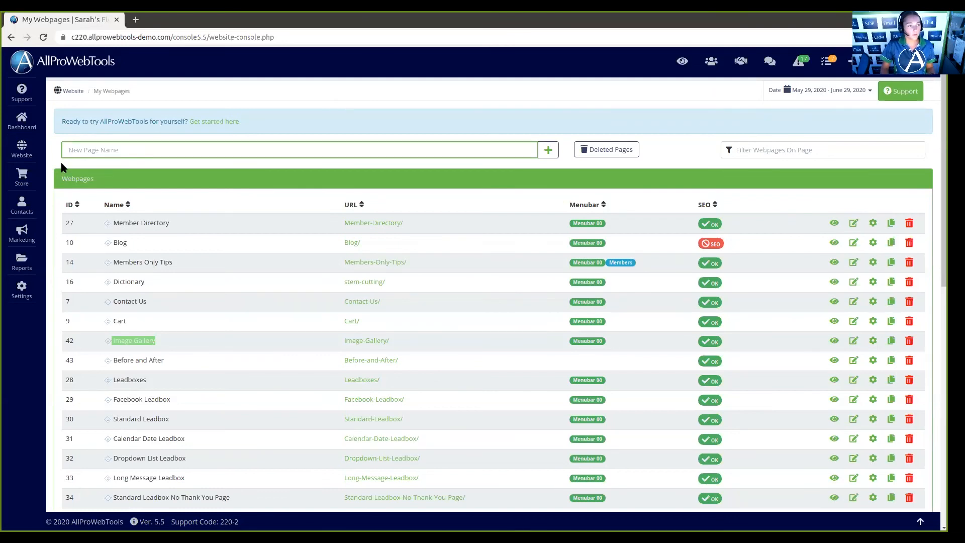
Open Gallery 1 for editing and give its first image the caption "Here is my caption!".
left_click(37, 153)
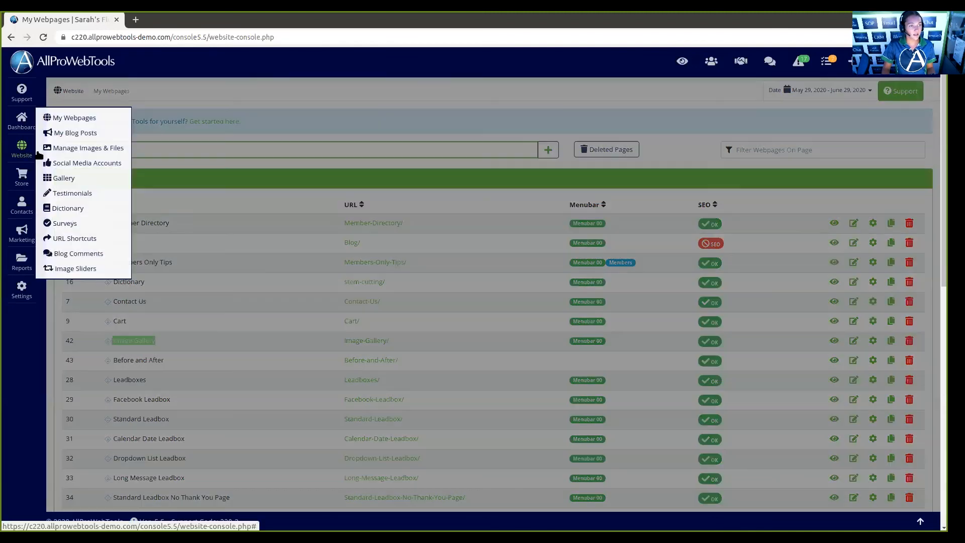
left_click(60, 179)
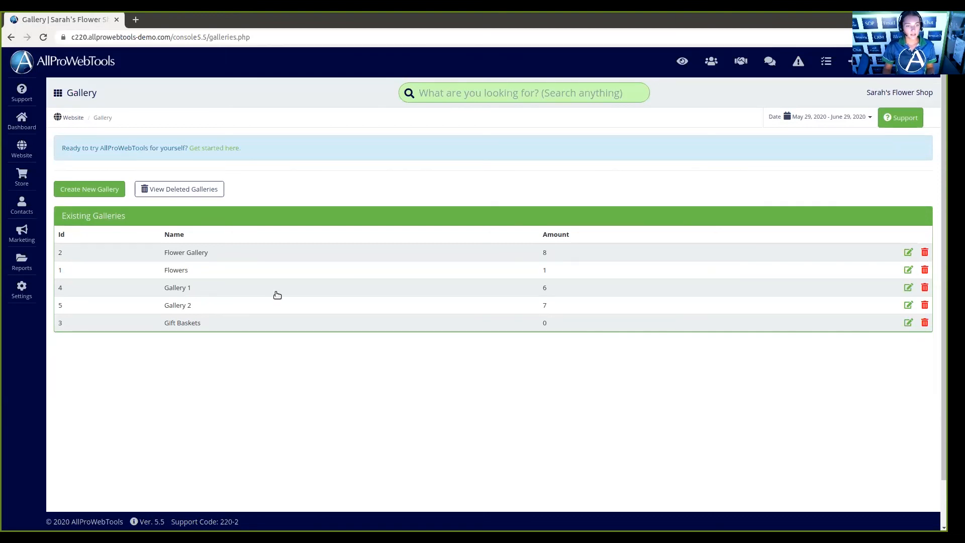
left_click(909, 287)
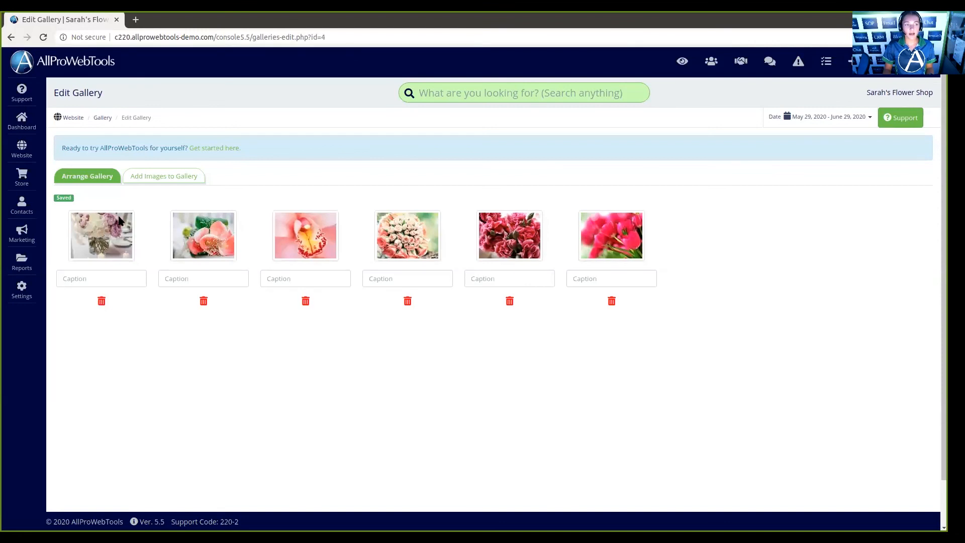
left_click(107, 280)
type("Here is my caption!")
left_click(856, 175)
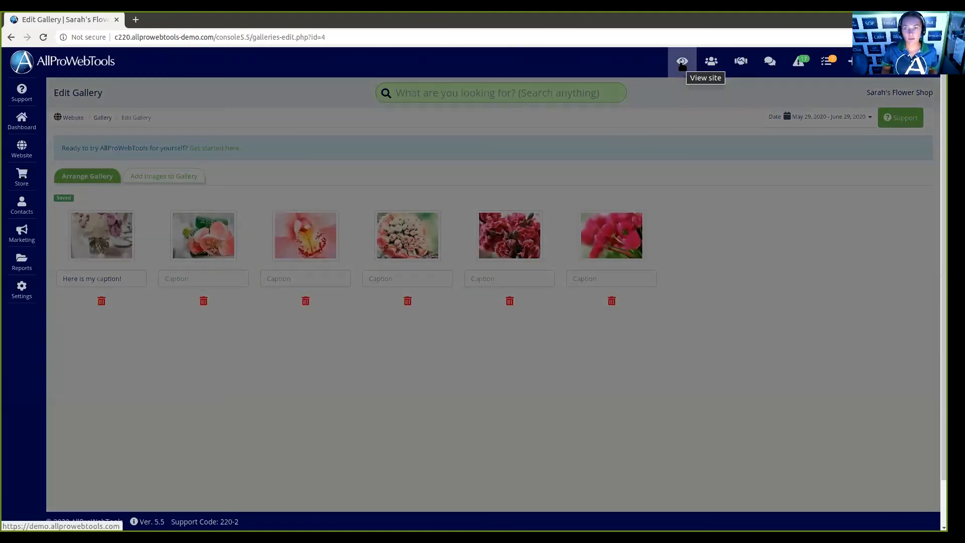
View the live Image Gallery page and check the caption on the first image.
left_click(683, 61)
left_click(353, 107)
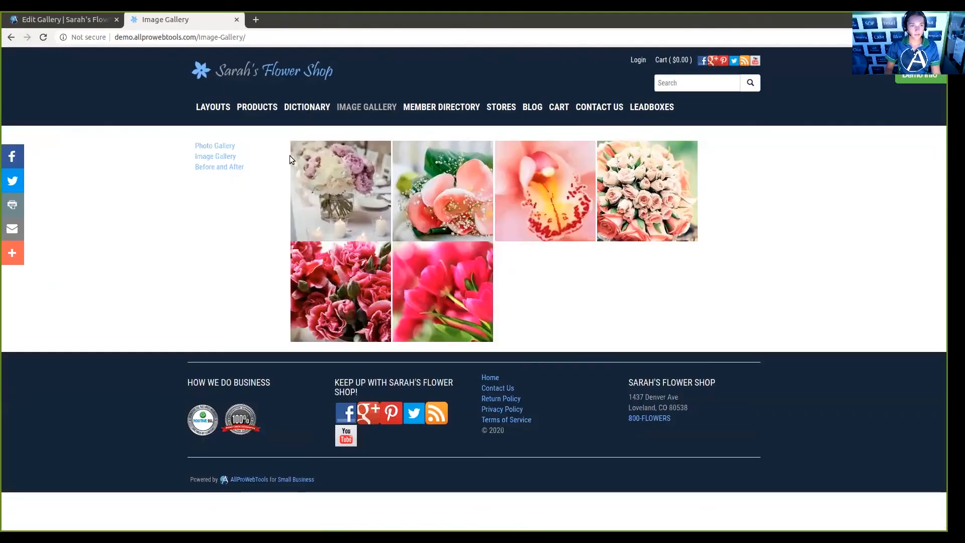
mouse_move(326, 187)
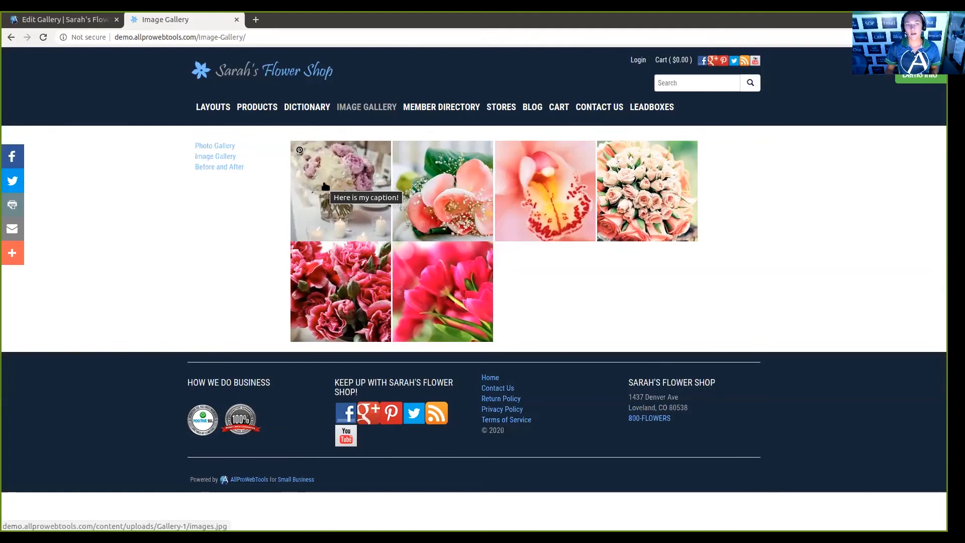